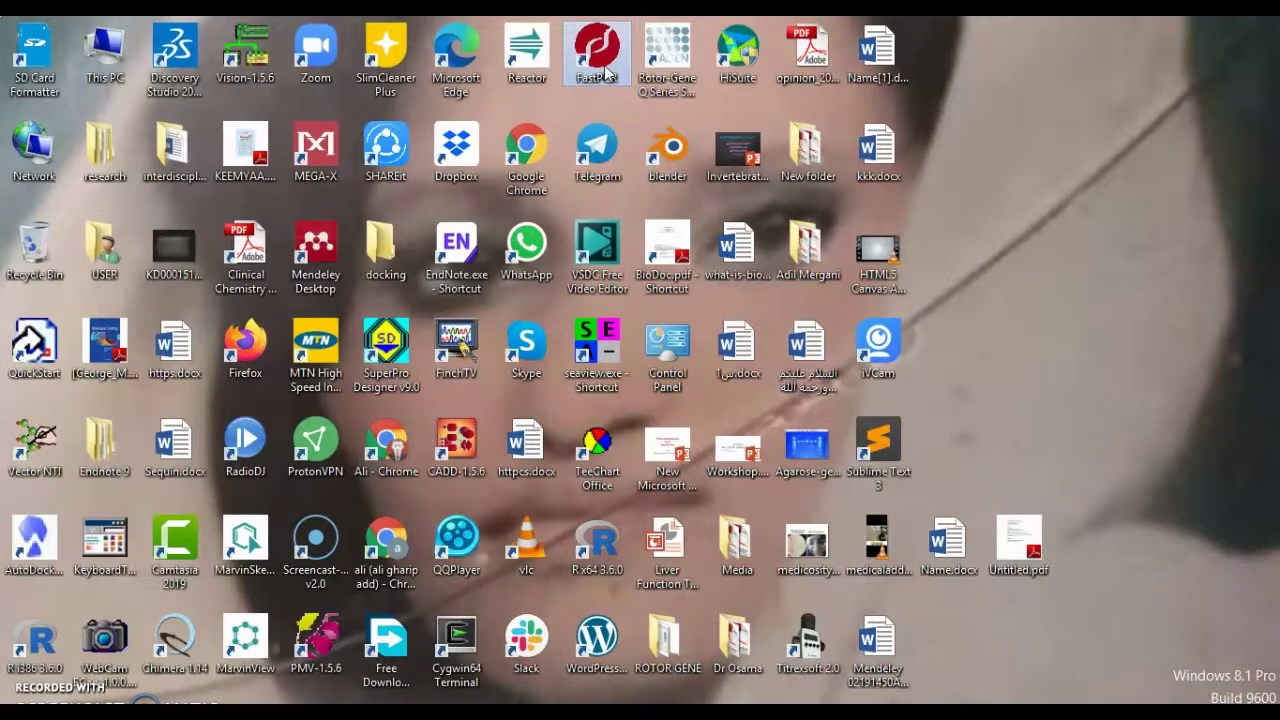
- Launch FastPCR 6.7 from its desktop icon
double_click(604, 65)
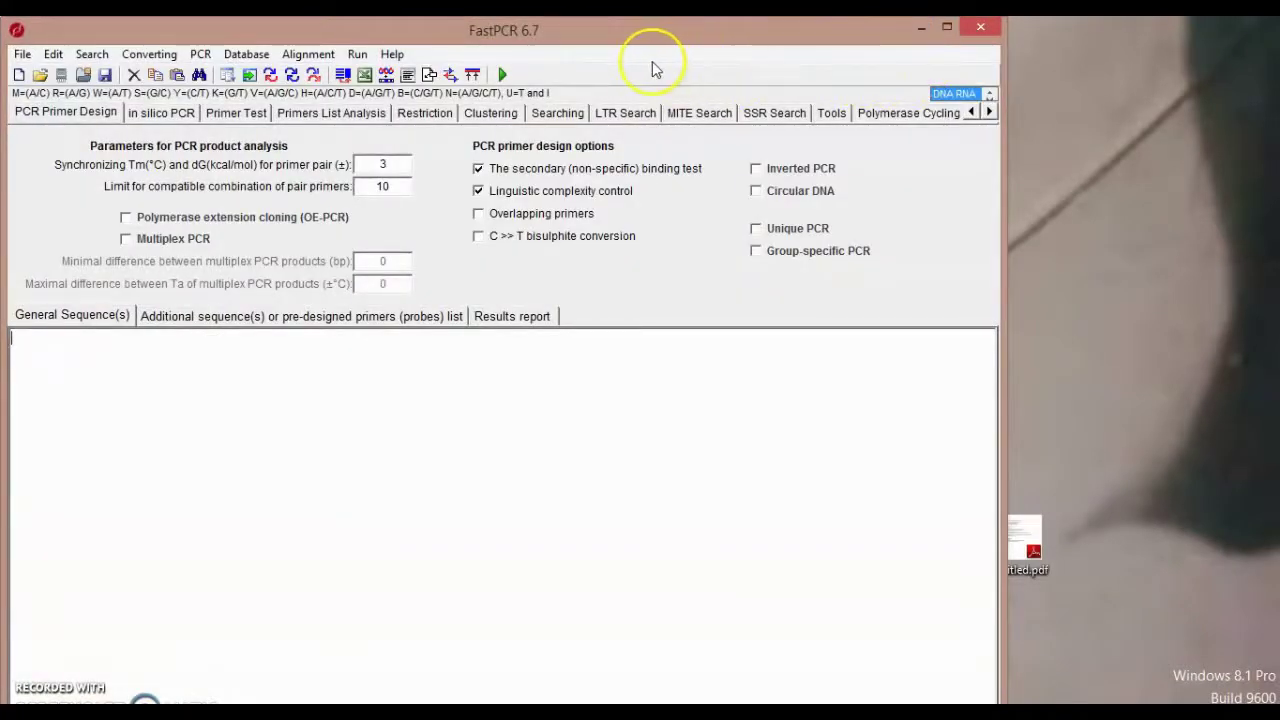
- Maximize the FastPCR window, browse the Help menu without choosing anything, and open the PCR menu
click(945, 27)
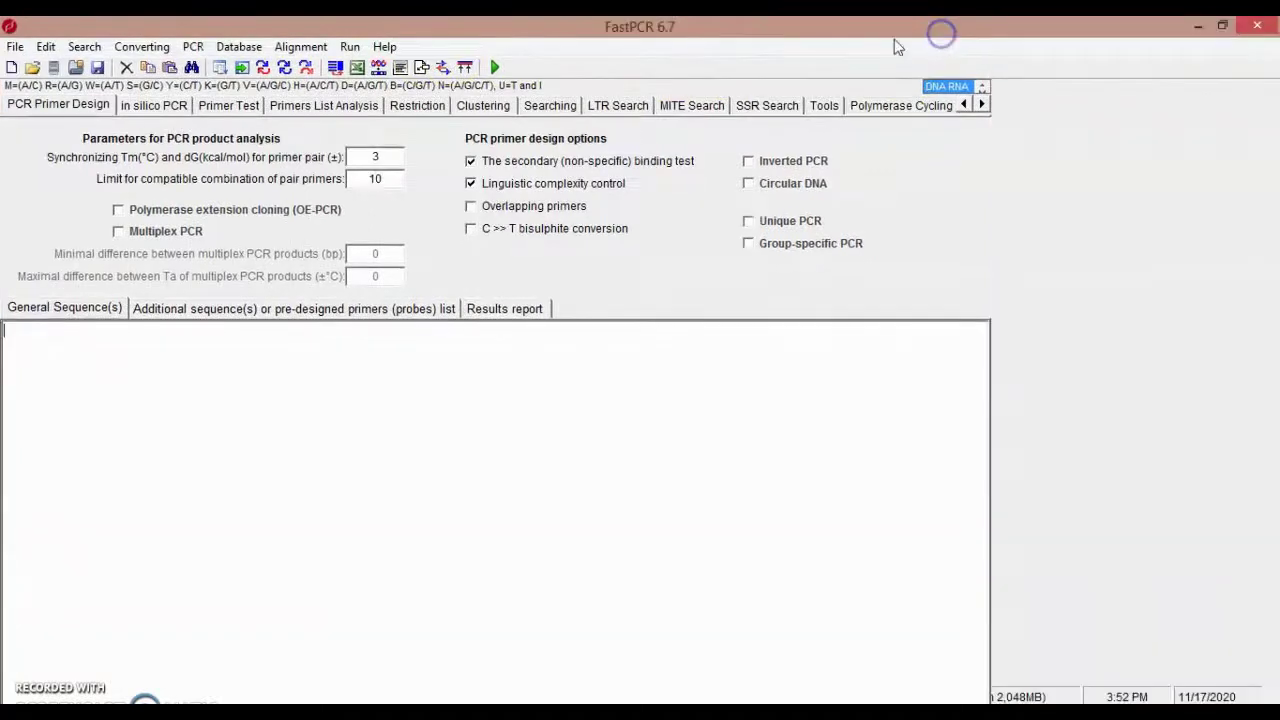
click(389, 52)
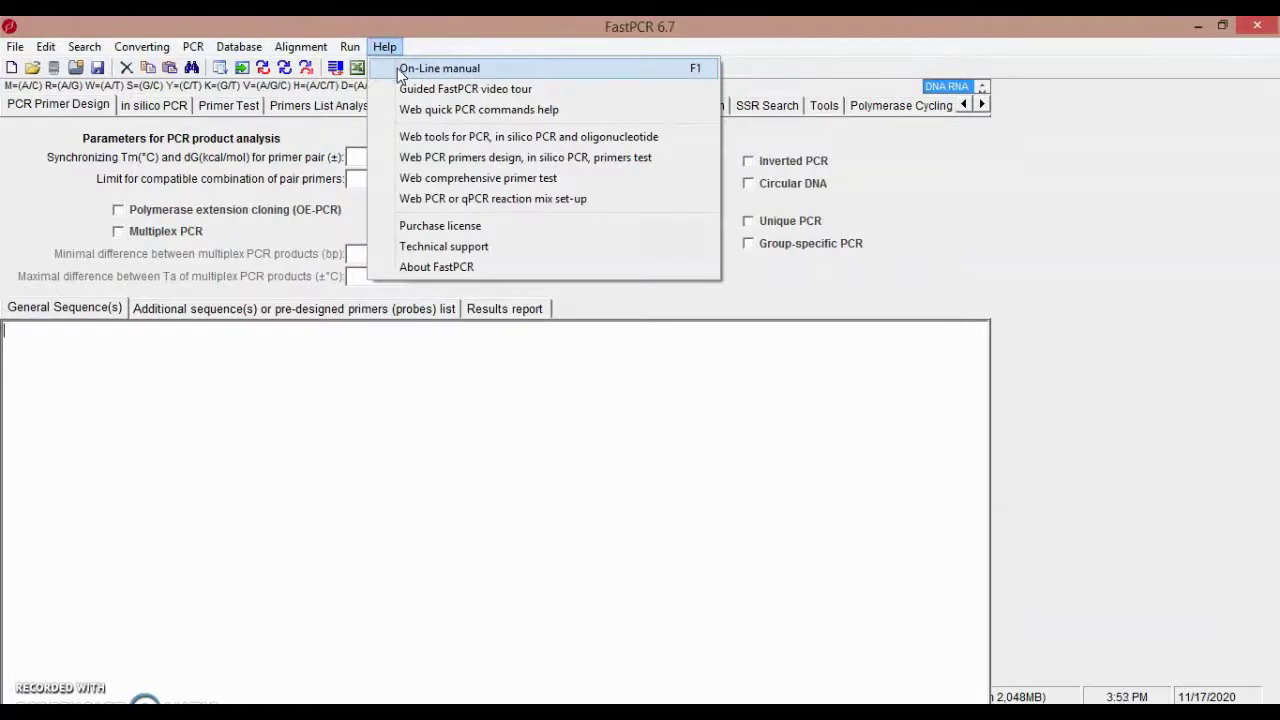
click(515, 40)
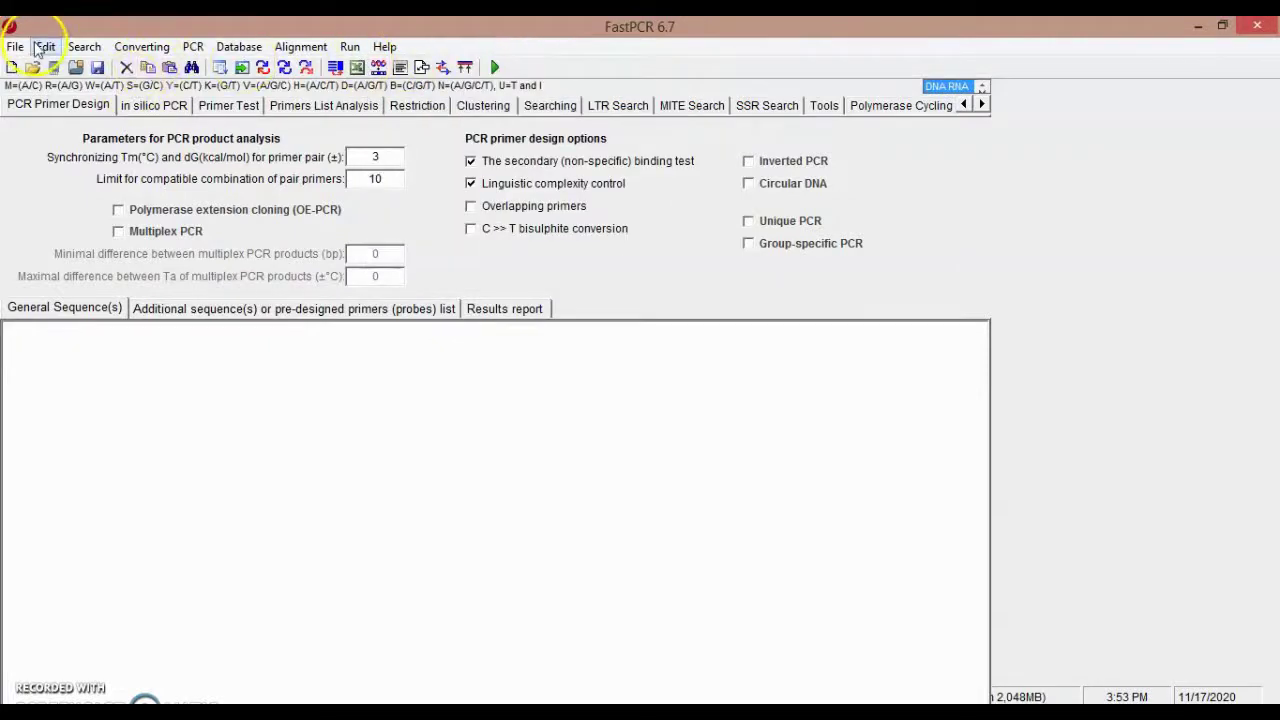
click(198, 48)
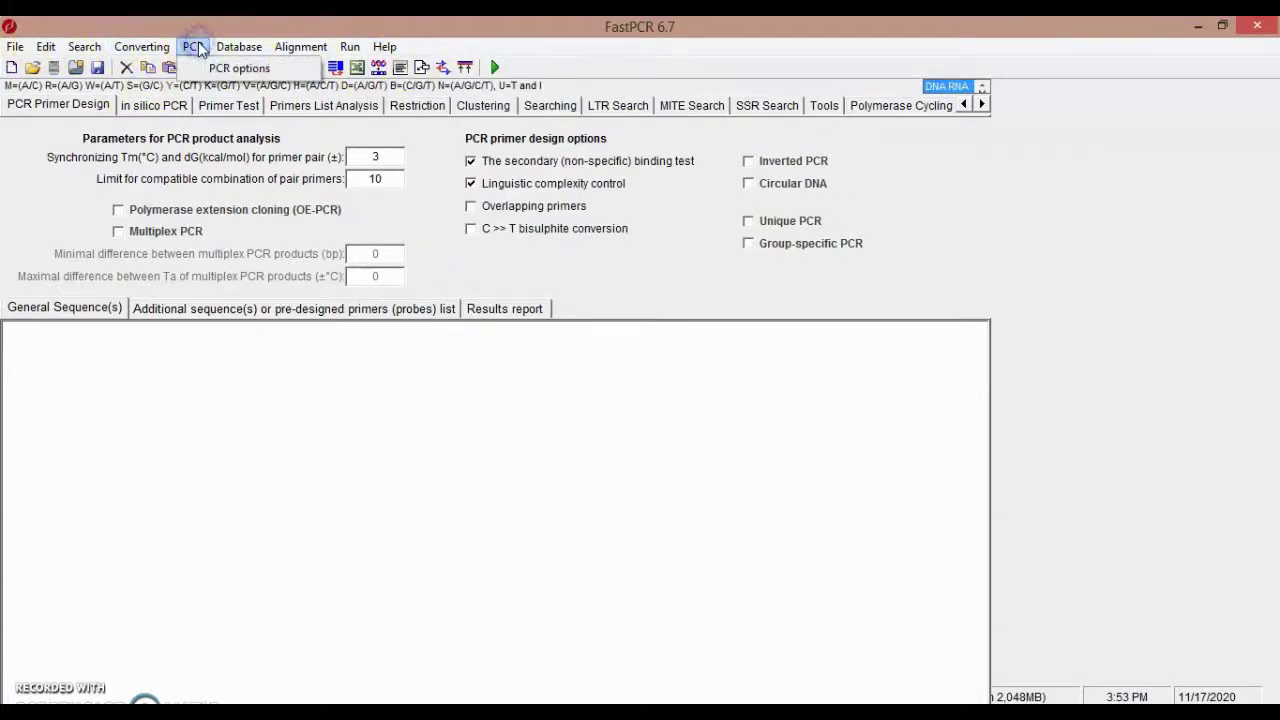
- Apply the Best PCR criteria preset in the PCR primer design options and confirm
click(228, 68)
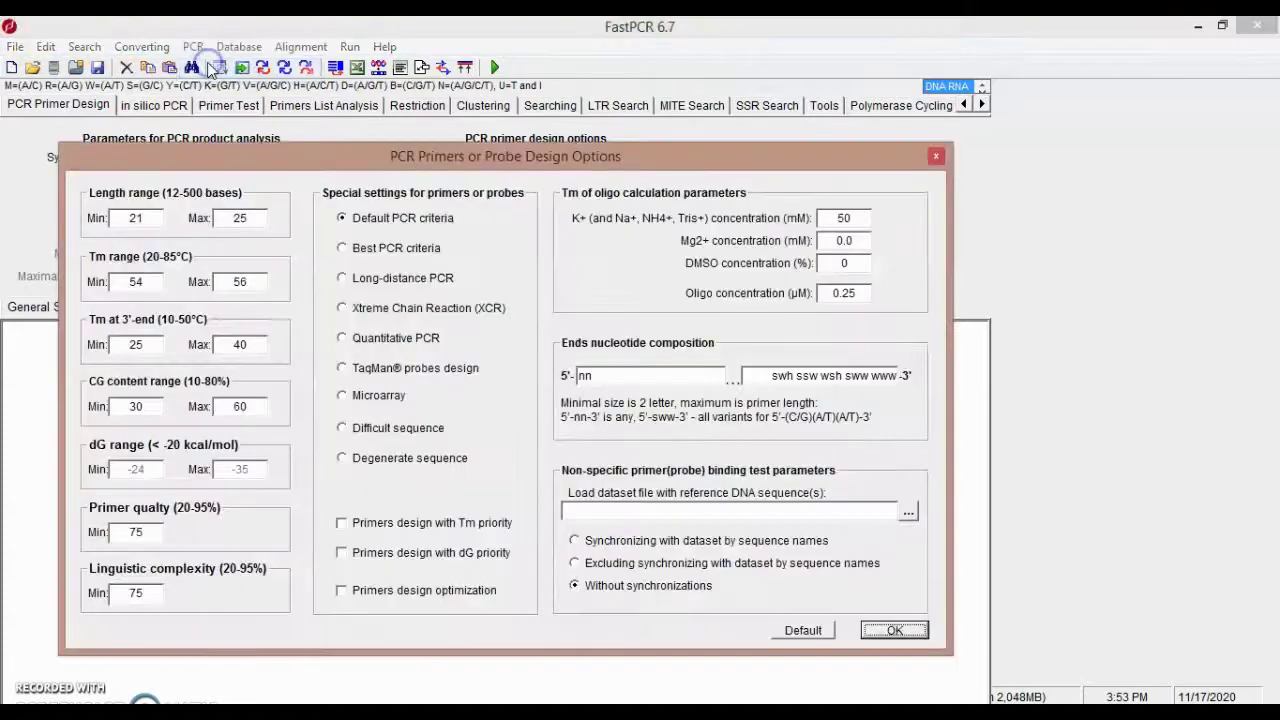
click(216, 218)
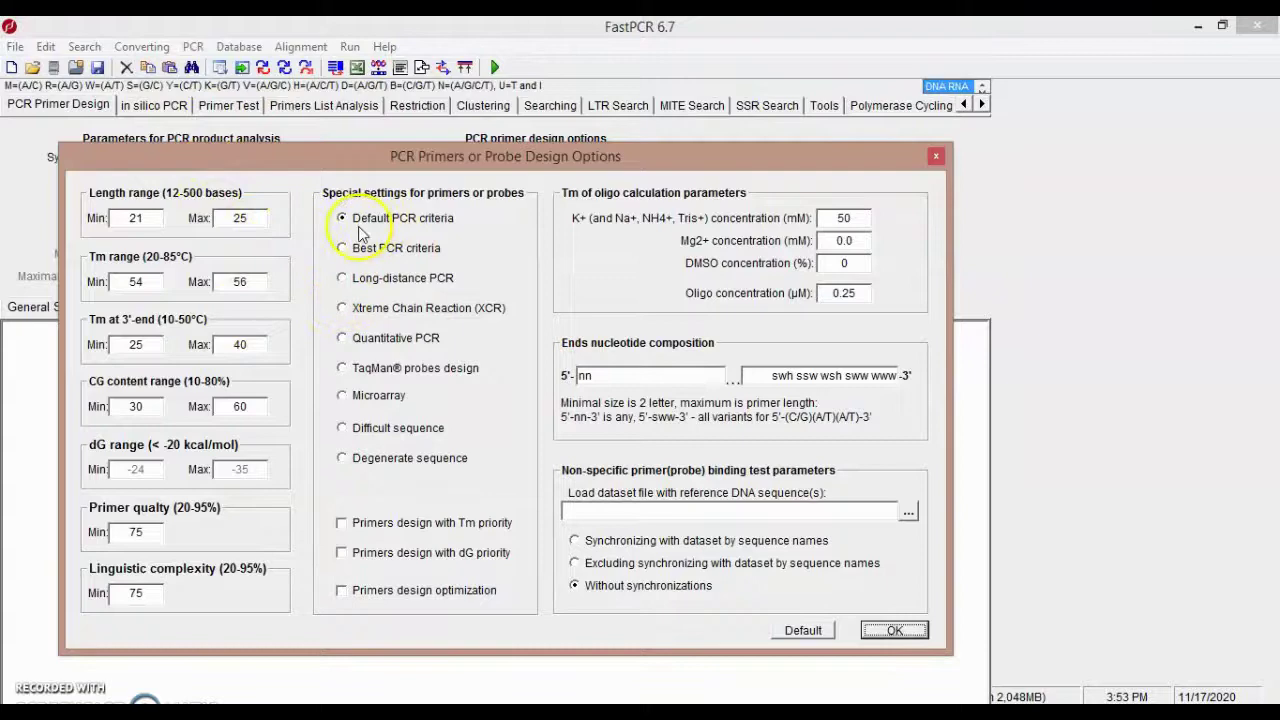
click(936, 156)
click(193, 47)
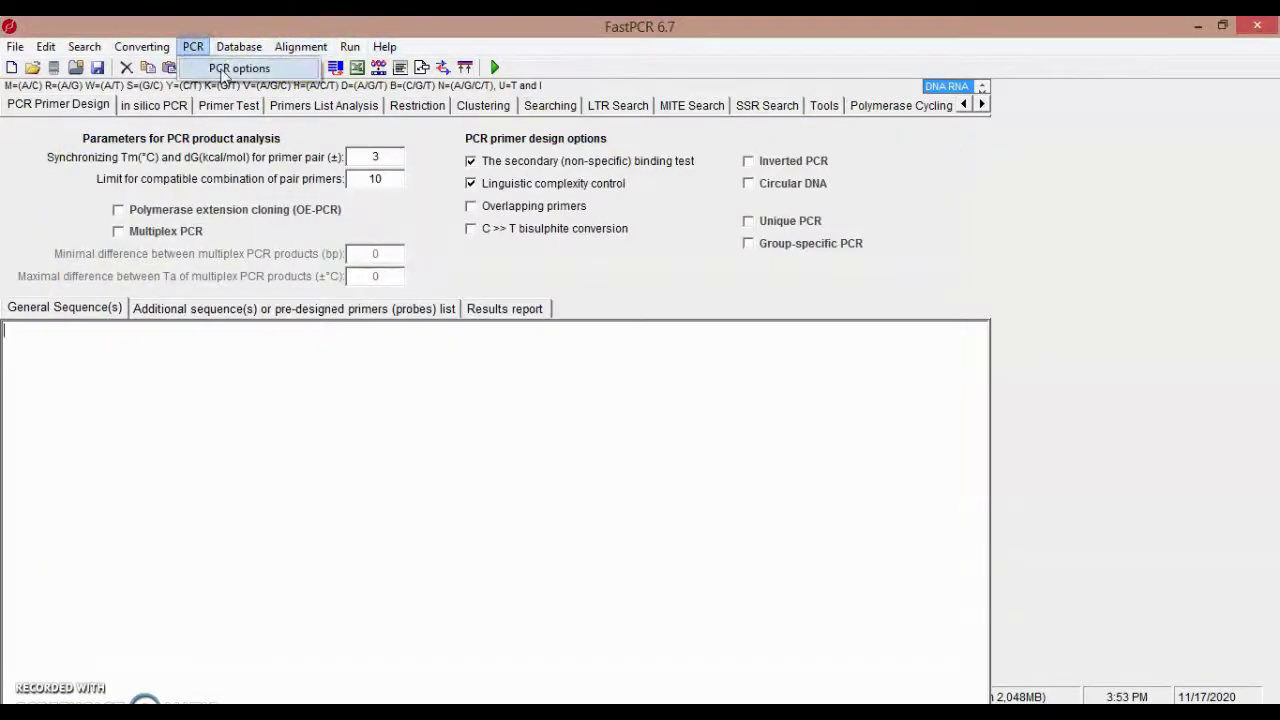
click(228, 68)
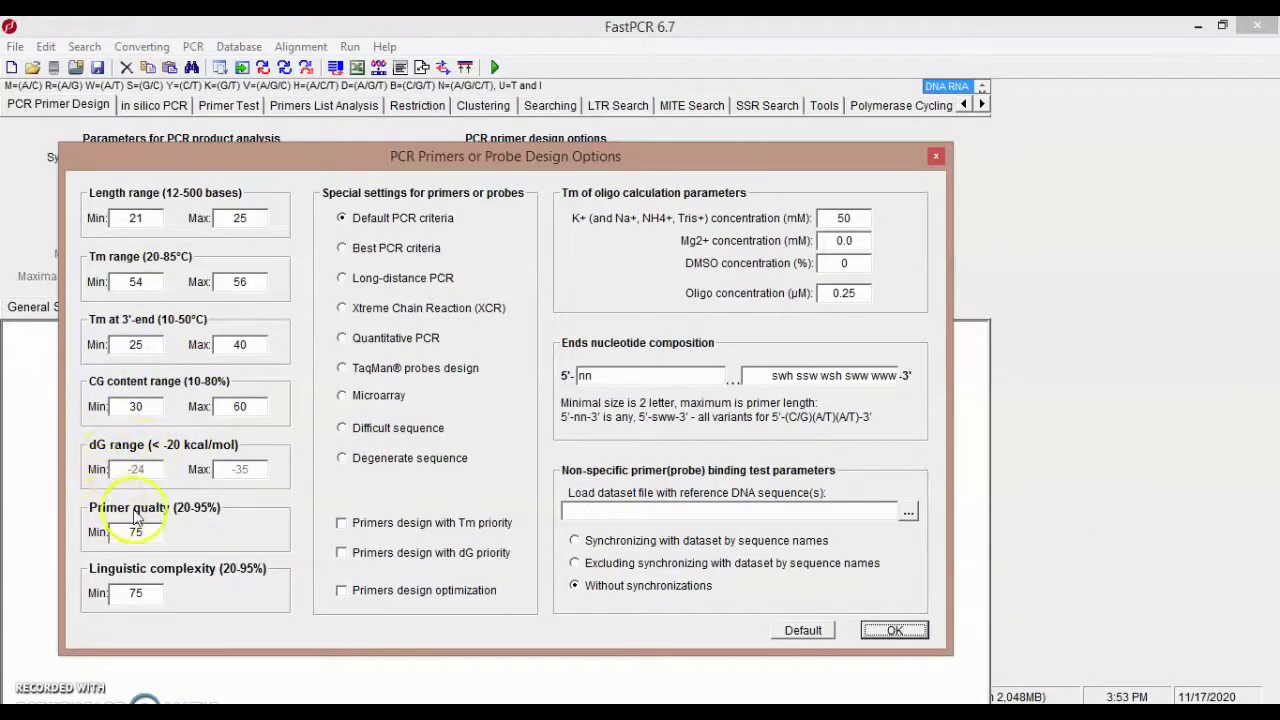
click(343, 253)
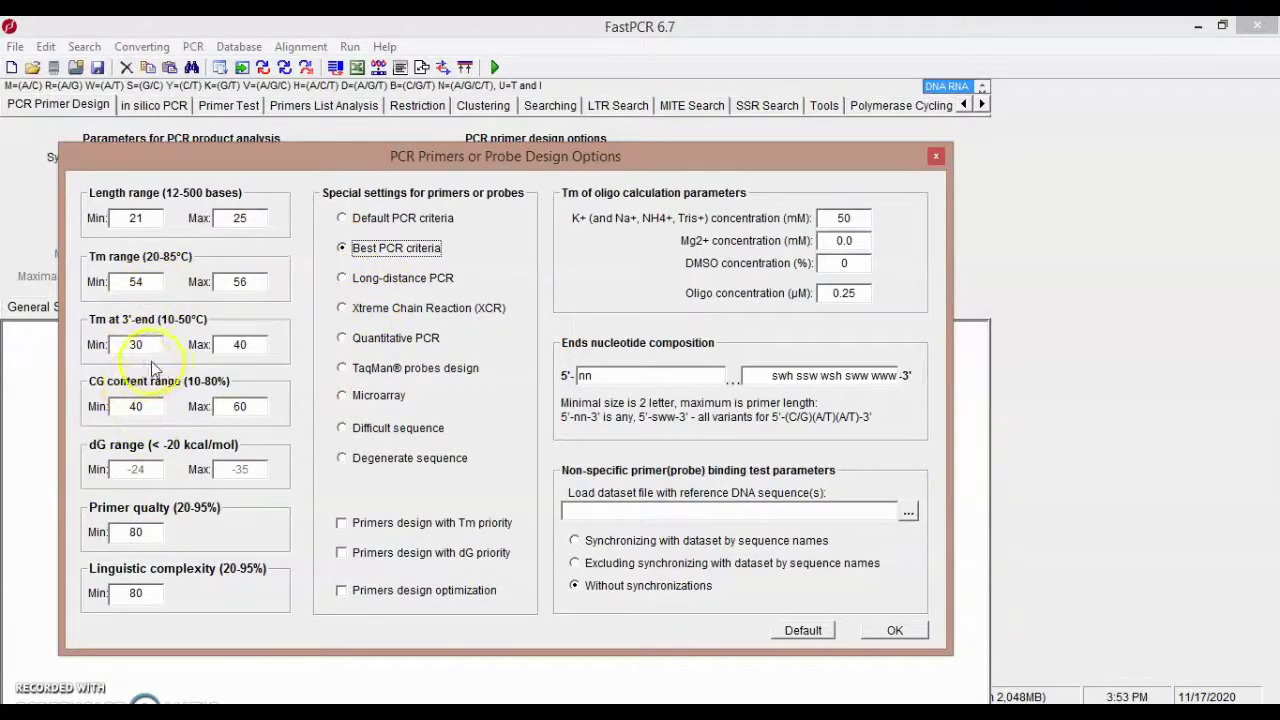
click(894, 630)
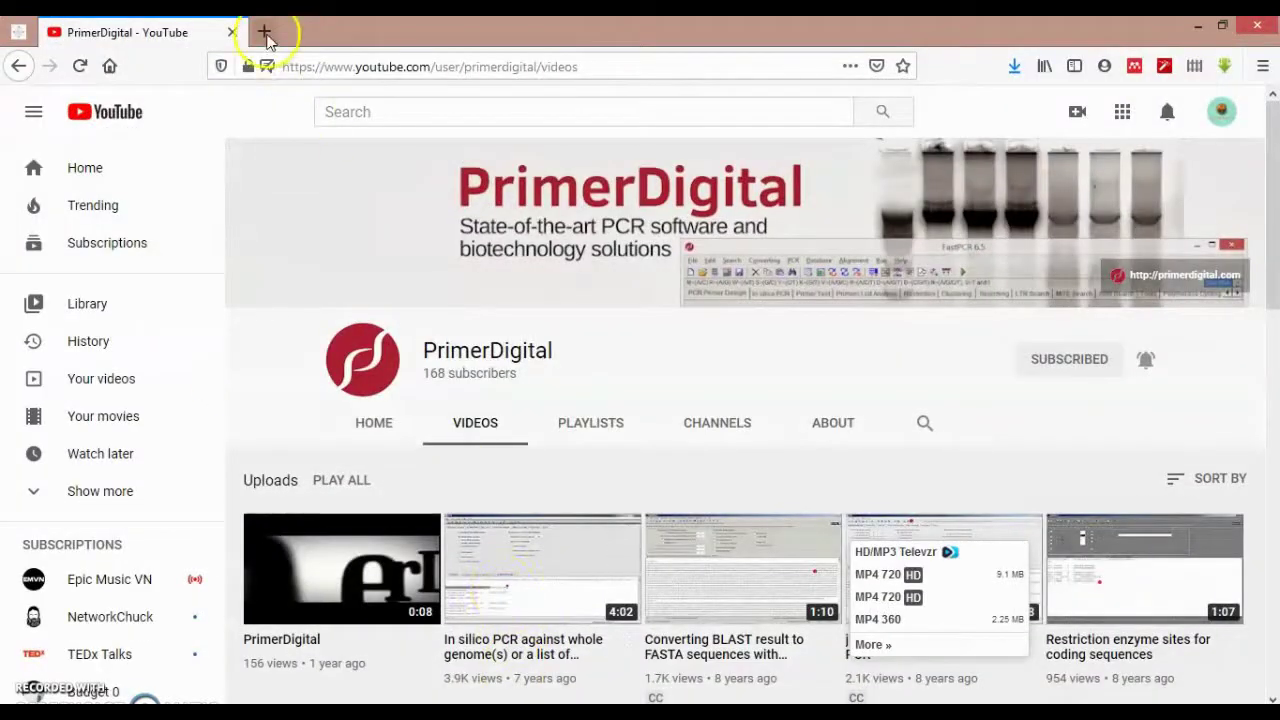
- Web-search 'ncbi' in a new Firefox tab and open the National Center for Biotechnology Information result
click(264, 32)
click(396, 274)
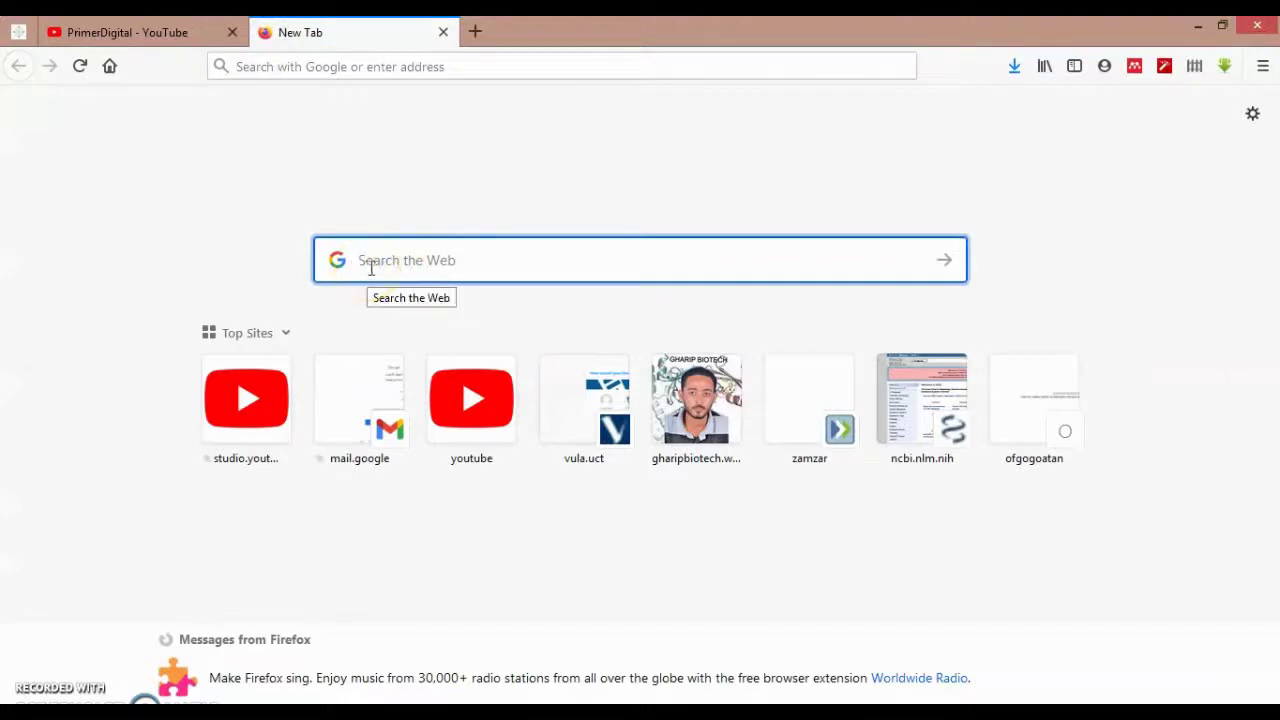
text(ncbi)
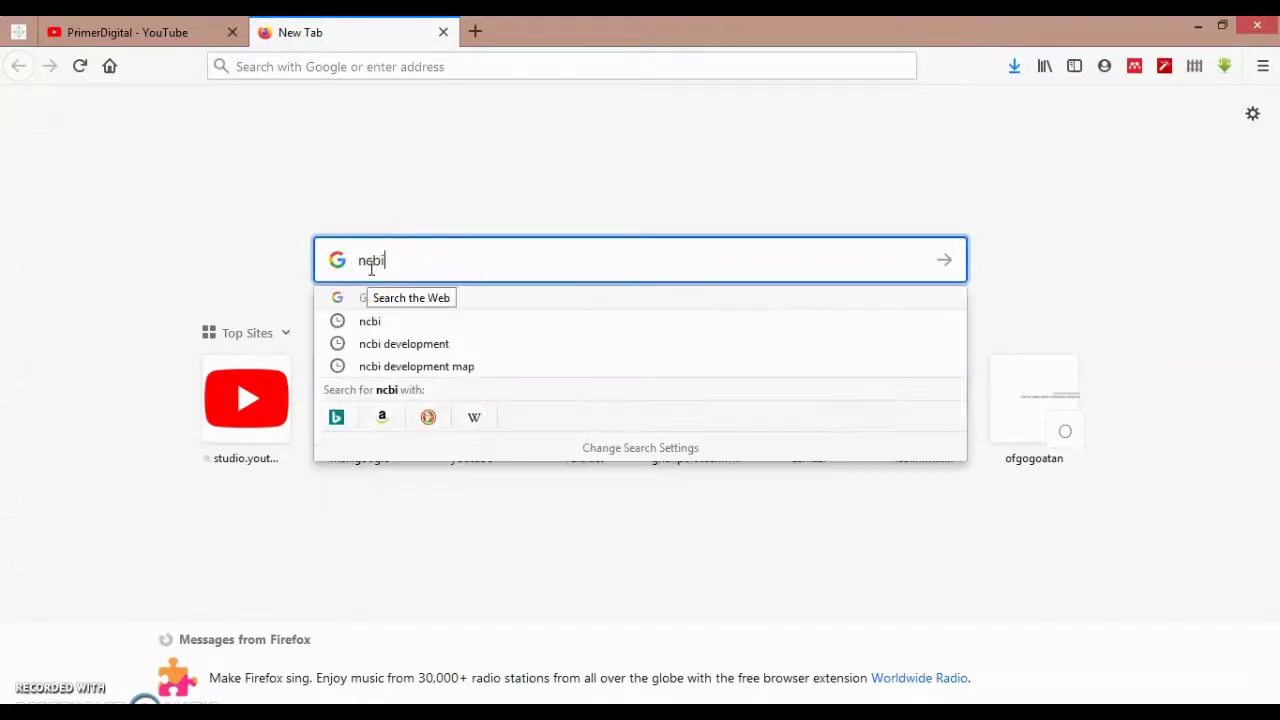
key(Return)
click(488, 265)
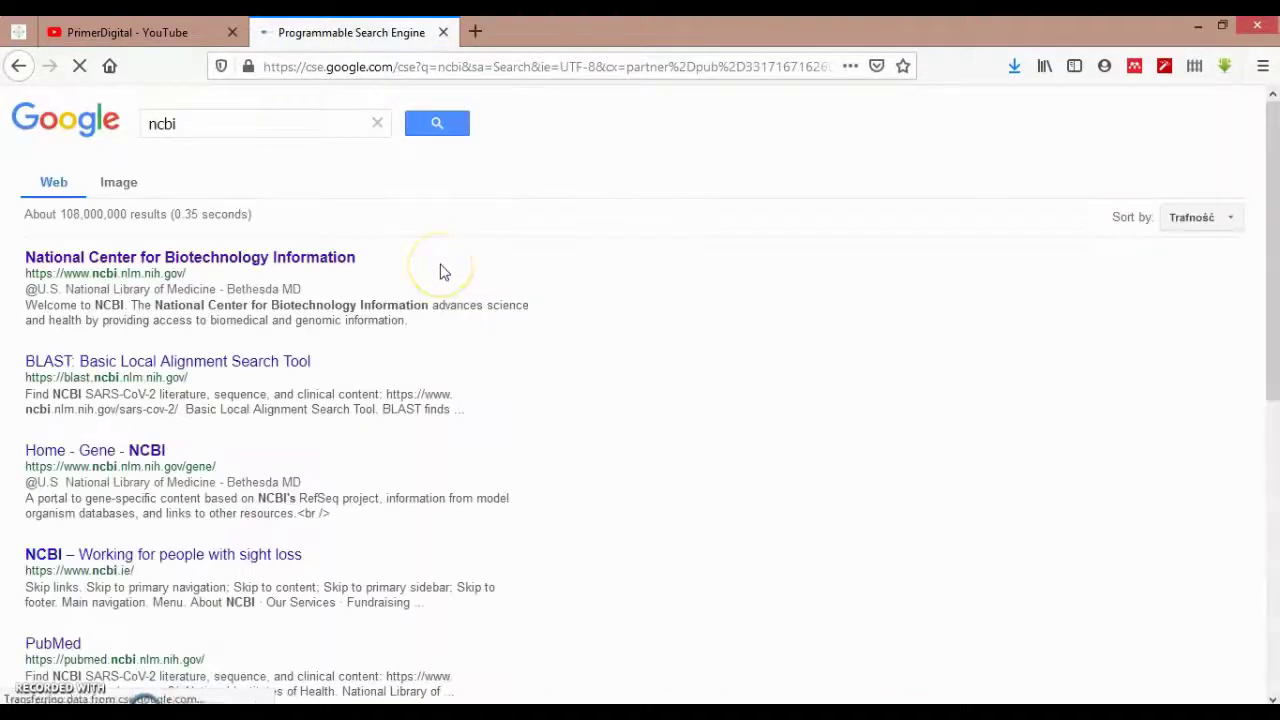
click(150, 565)
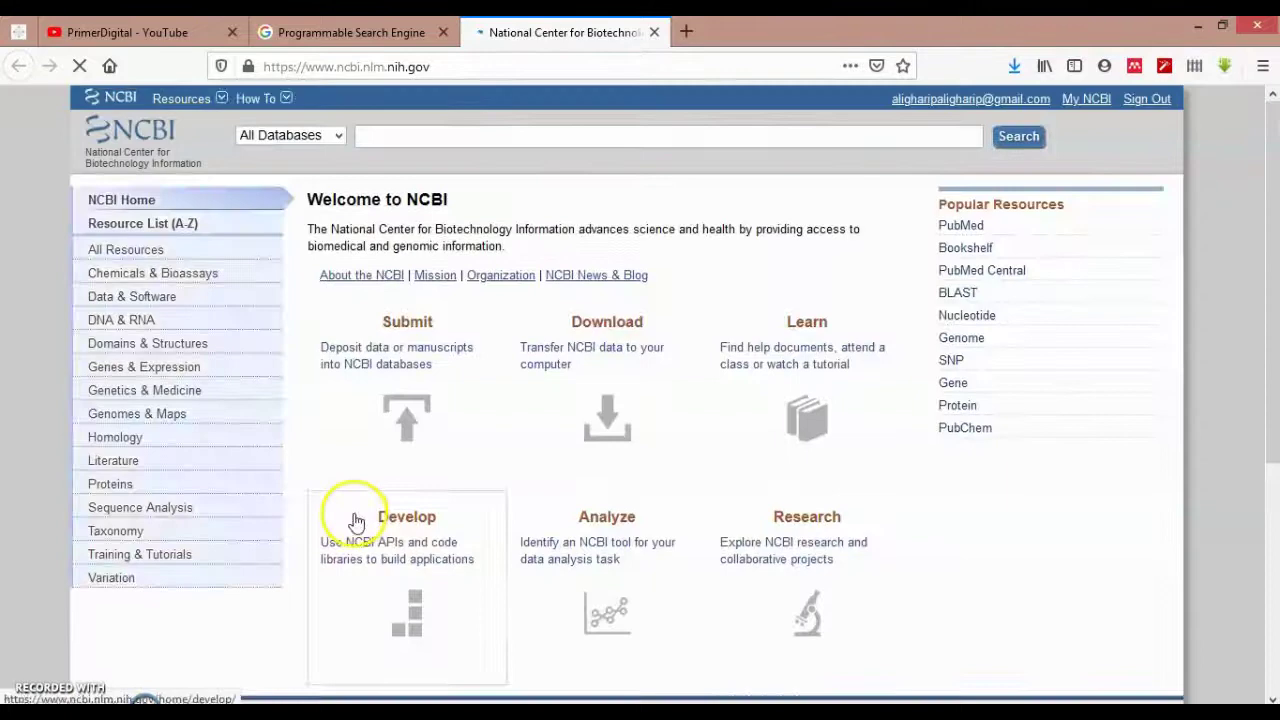
- Search NCBI's Gene database for 'dpyd'
click(338, 135)
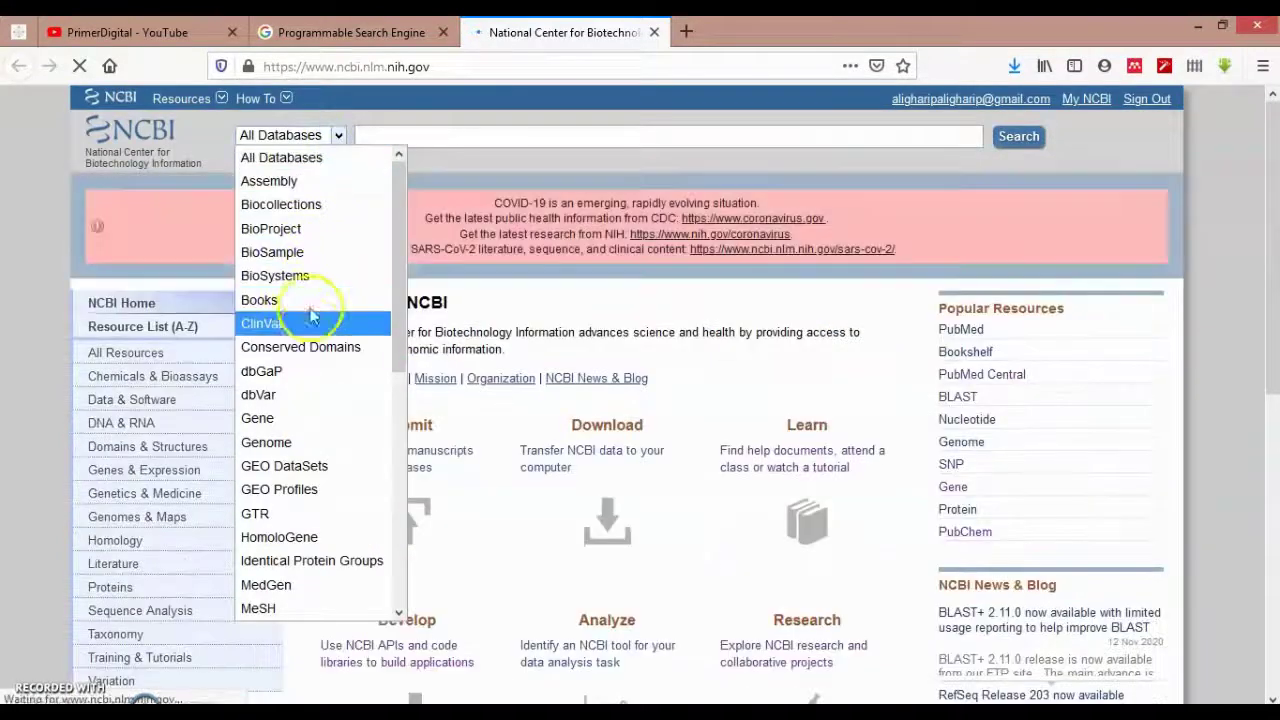
click(300, 418)
click(407, 144)
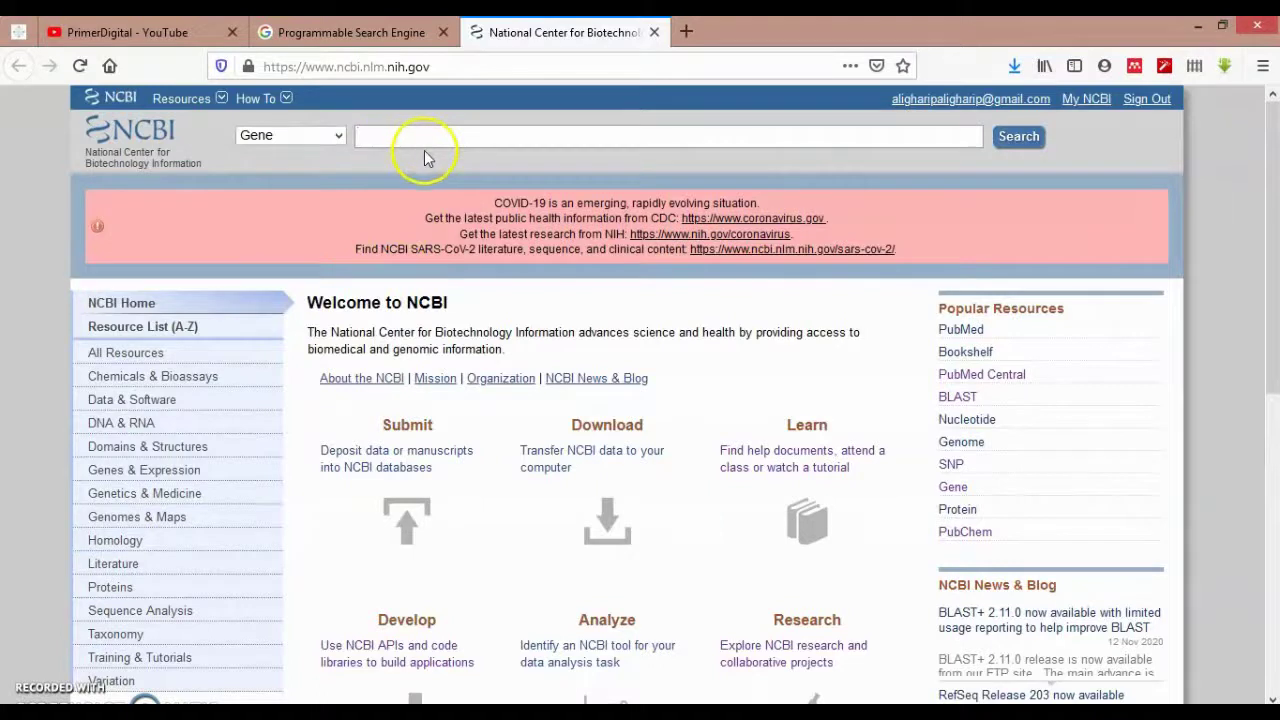
text(d)
text(py)
text(d)
key(Return)
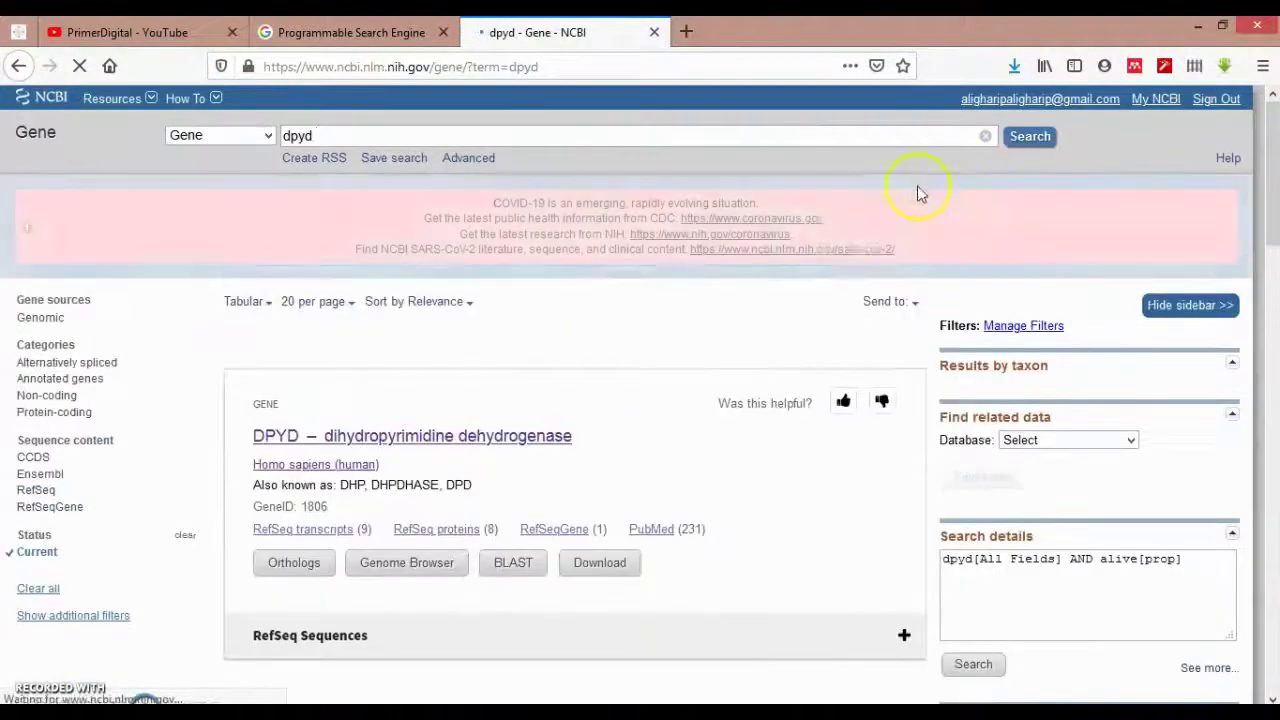
- Filter the dpyd gene results to CCDS sequence content
click(1033, 328)
scroll(1270, 250, down, 2)
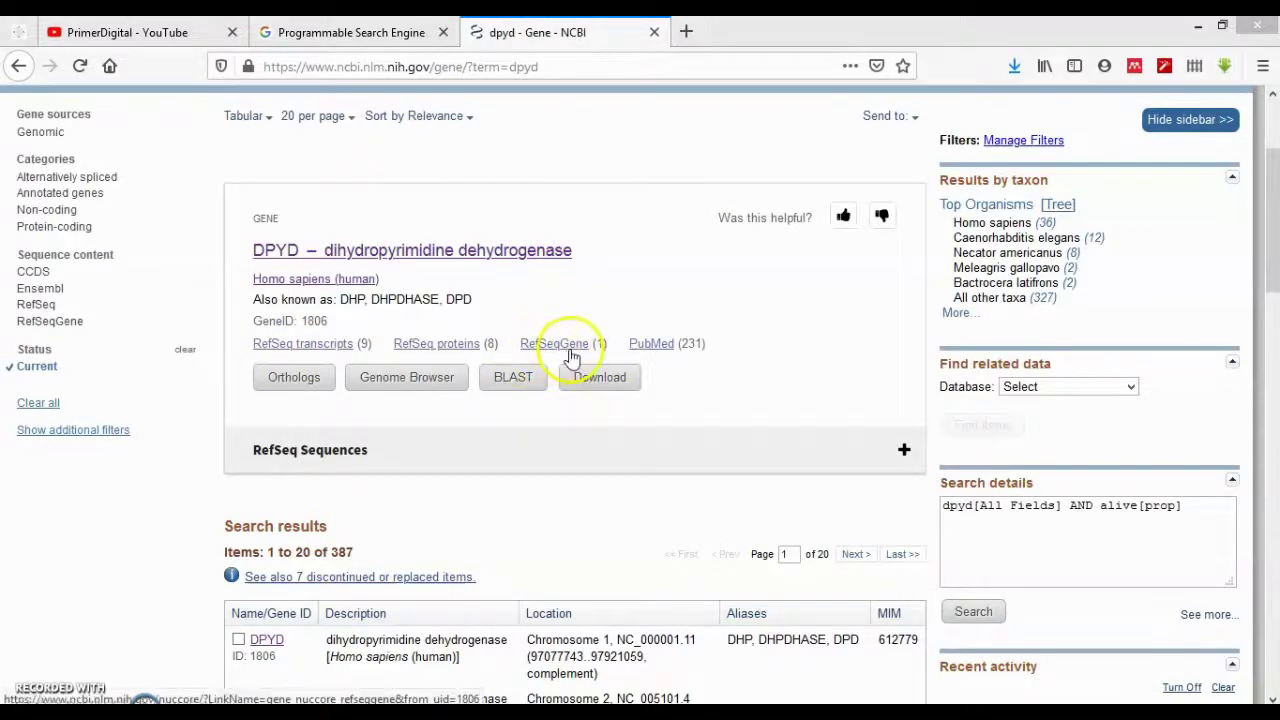
click(28, 272)
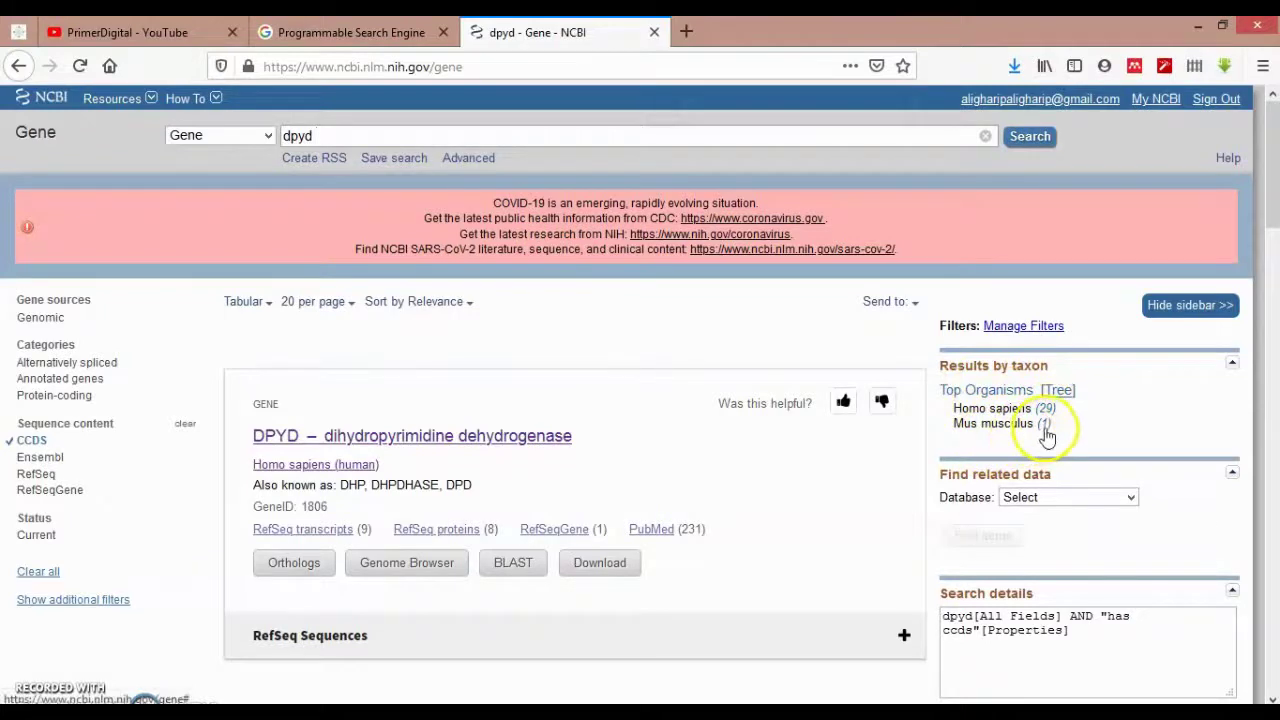
- Limit results to Homo sapiens and open the DPYD dihydropyrimidine dehydrogenase record (Gene ID 1806)
click(1047, 411)
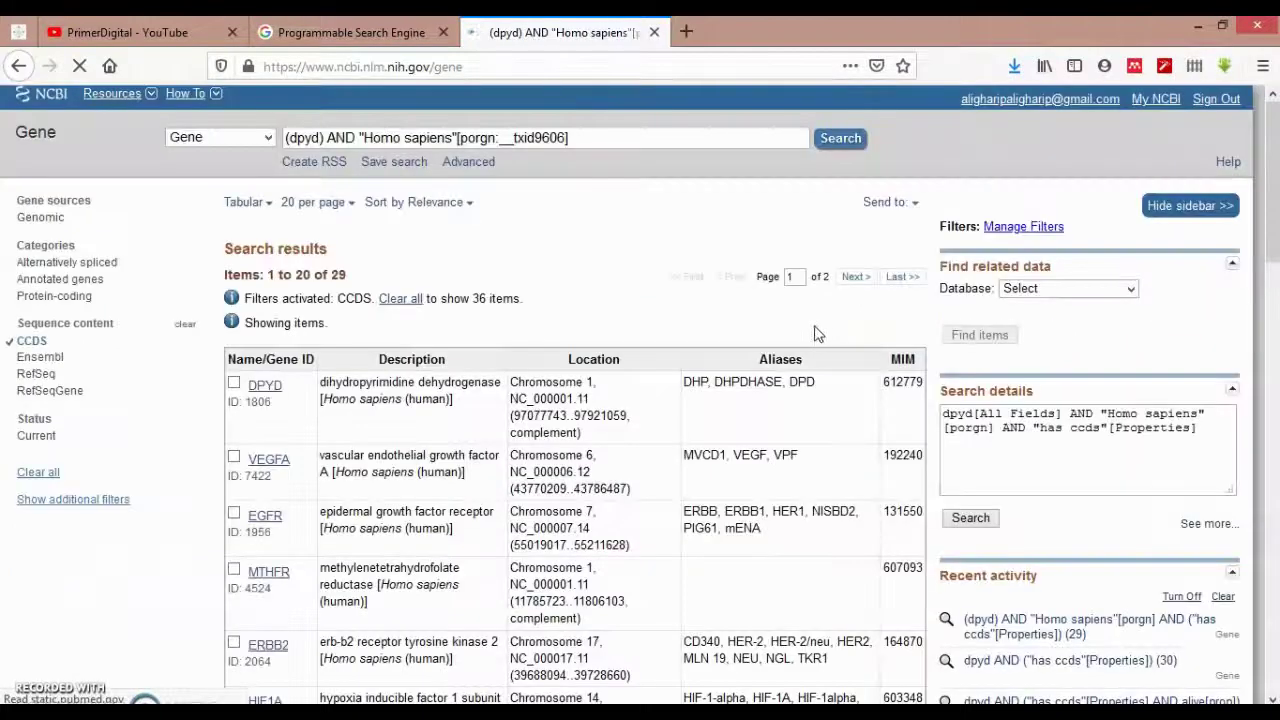
click(1248, 287)
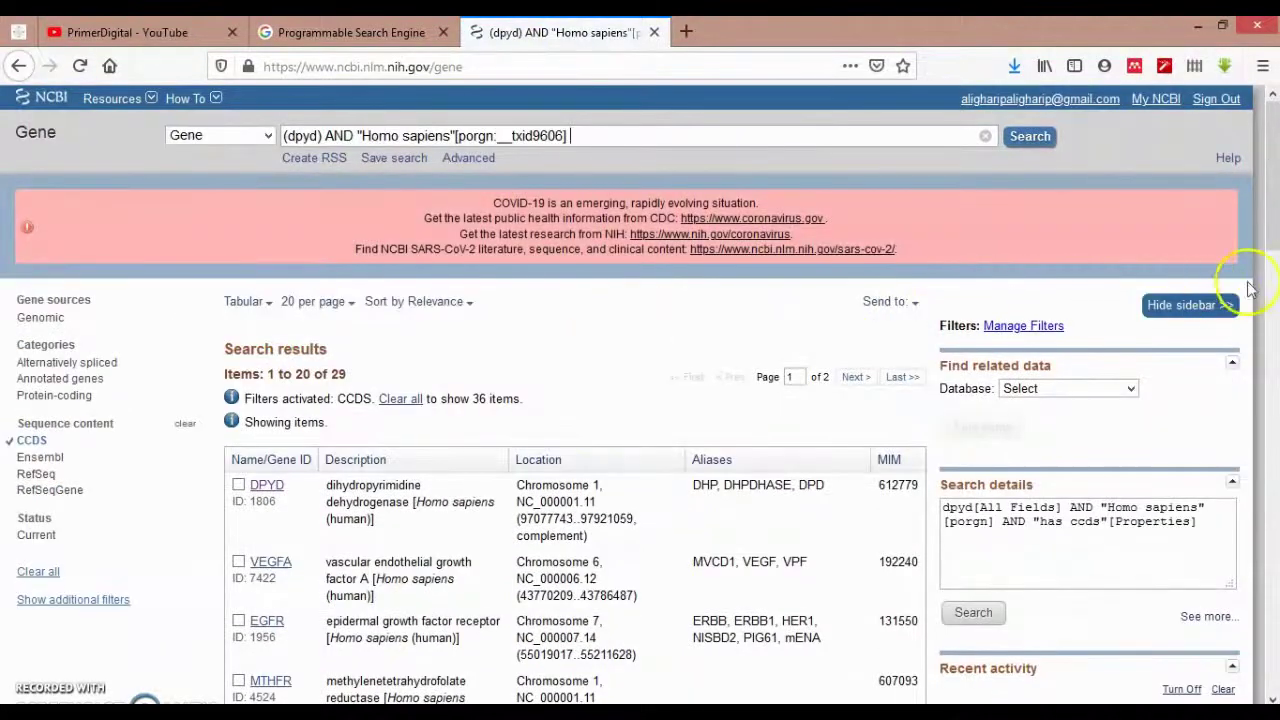
mouse_move(1271, 230)
mouse_down()
mouse_move(1273, 420)
mouse_move(1271, 255)
mouse_up()
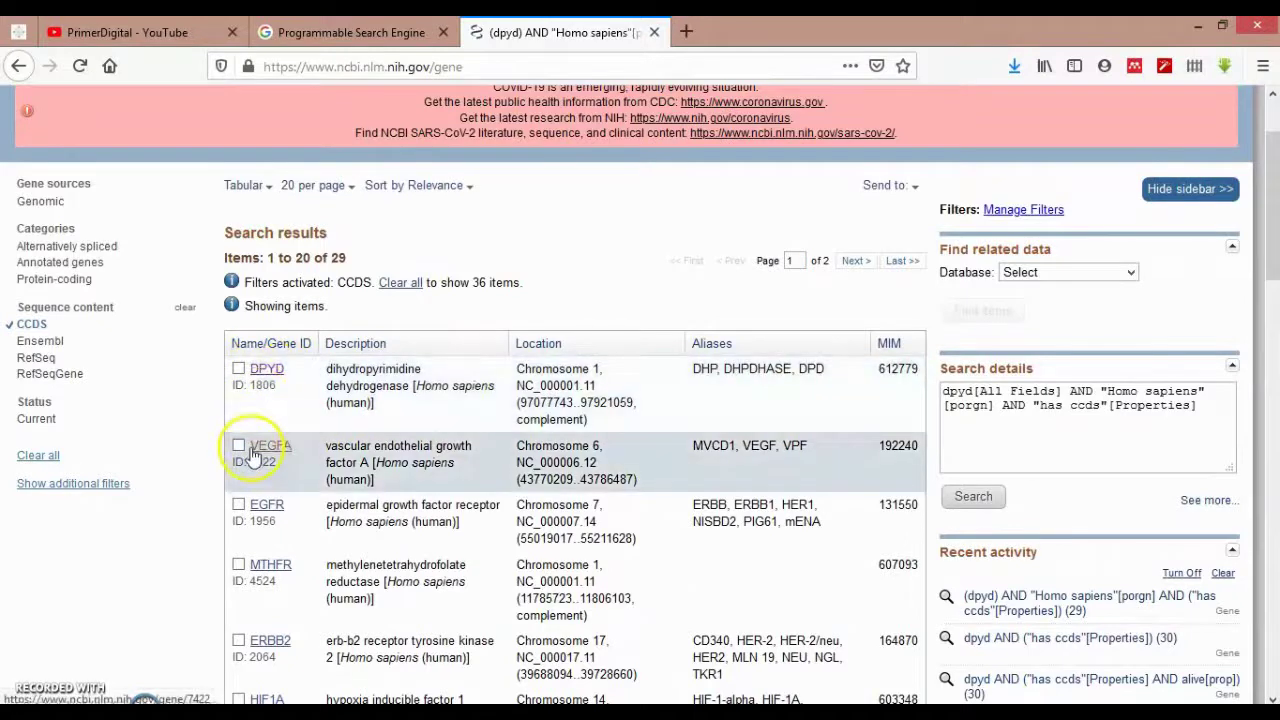
click(238, 369)
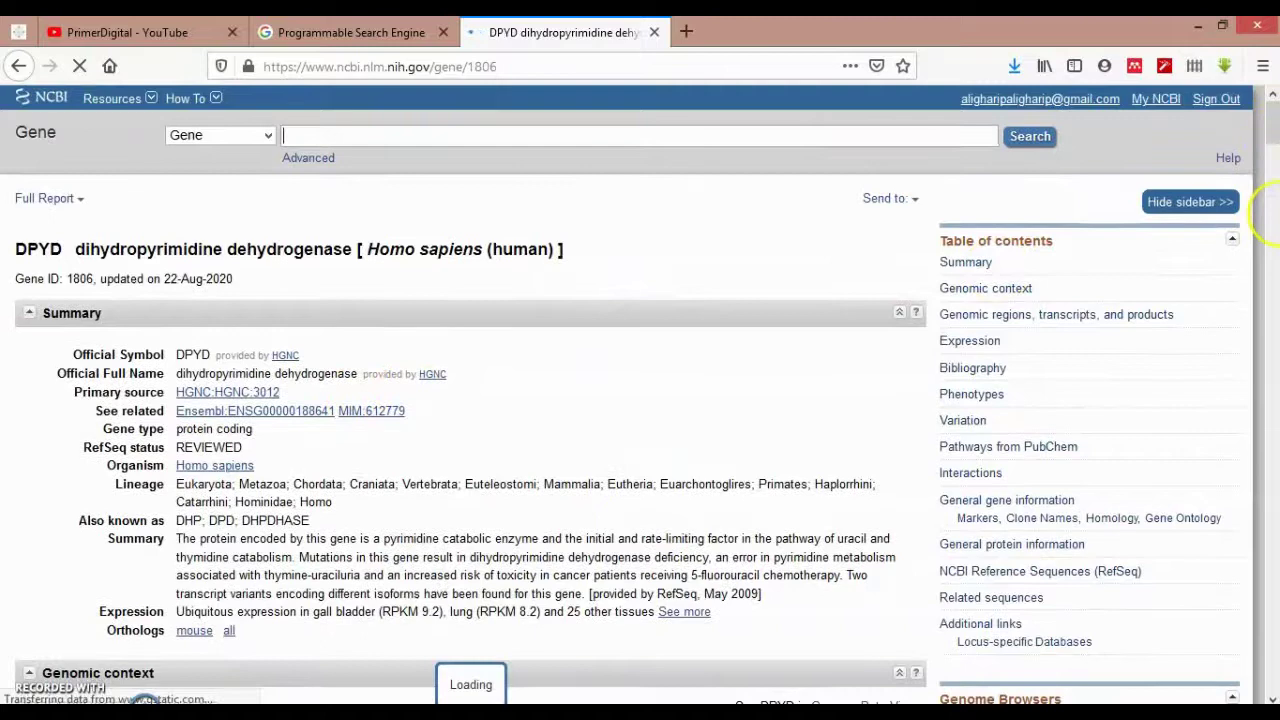
- Open the FASTA sequence of DPYD's chromosome 1 region NC_000001.11 (97077743–97921059)
click(1272, 215)
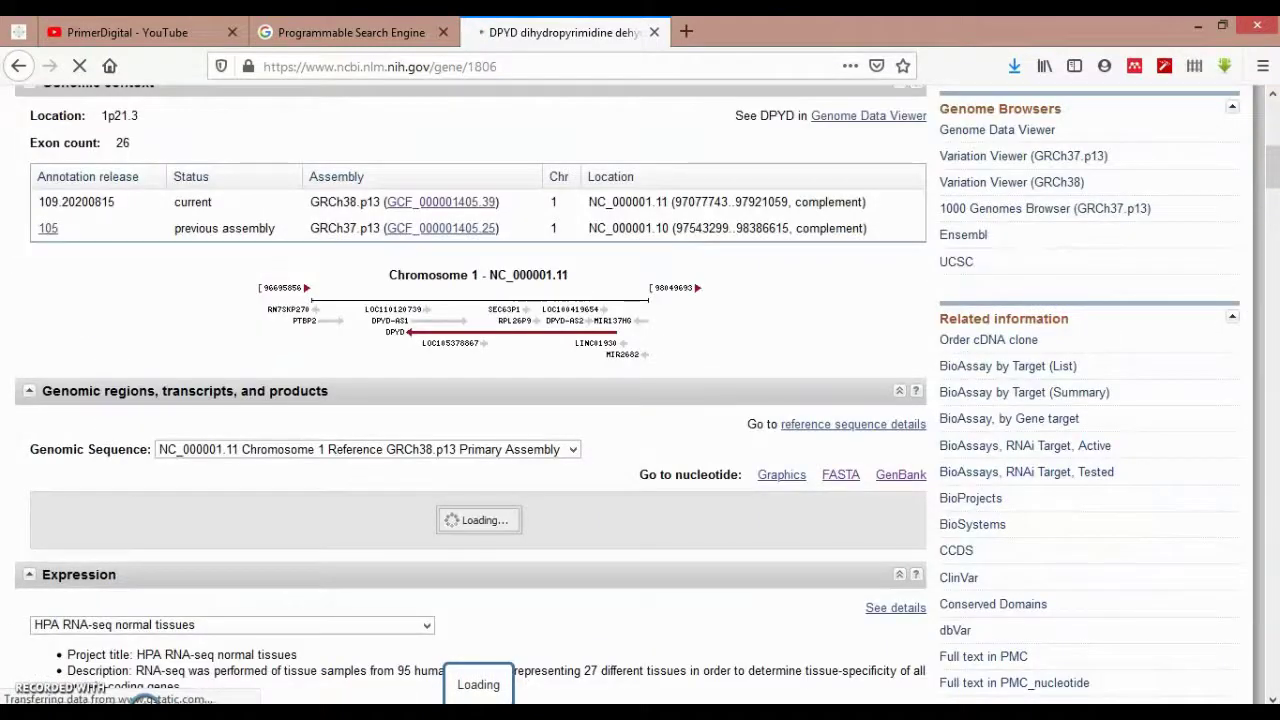
scroll(640, 400, up, 1)
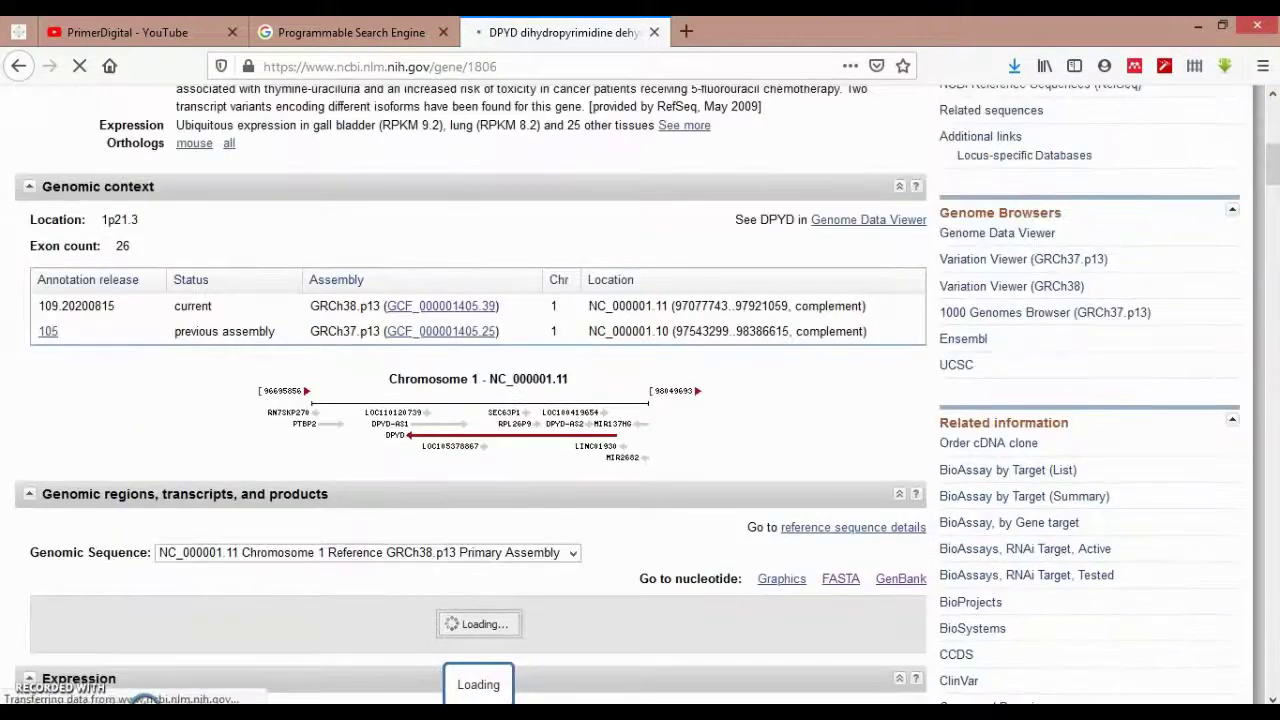
click(1274, 203)
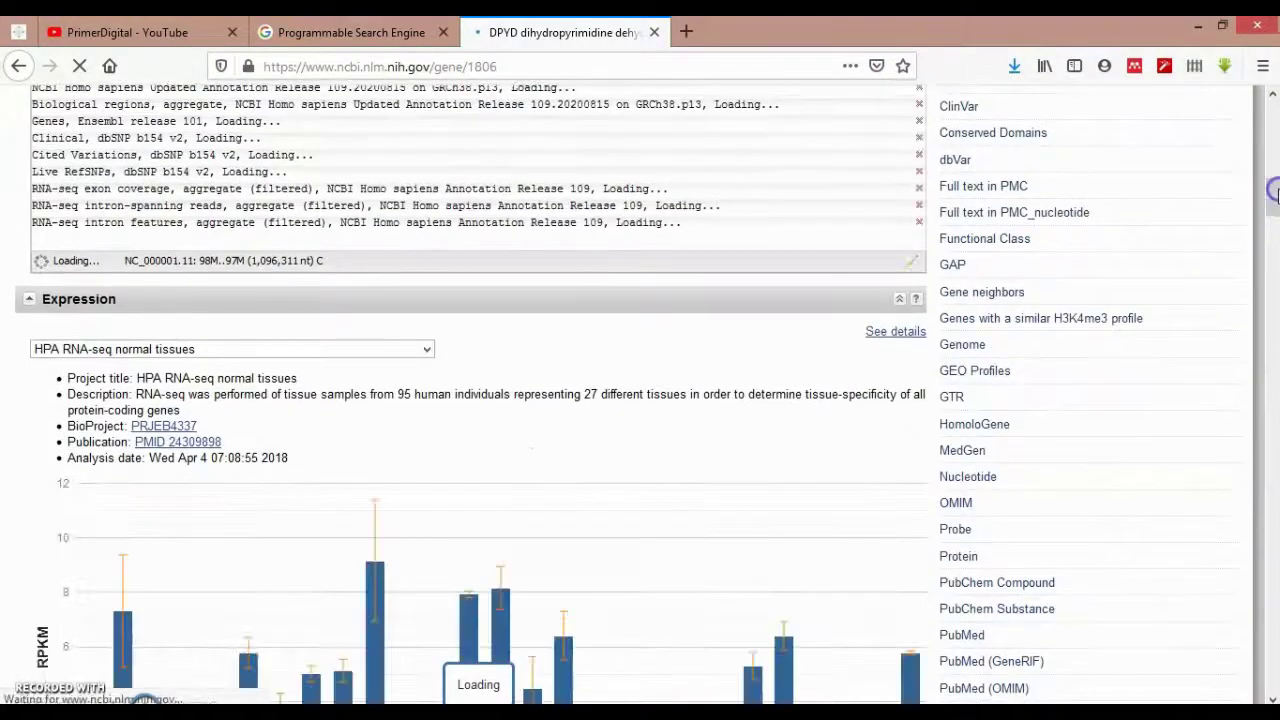
mouse_move(1272, 195)
mouse_down()
mouse_move(1272, 172)
mouse_move(1272, 212)
mouse_move(1272, 172)
mouse_up()
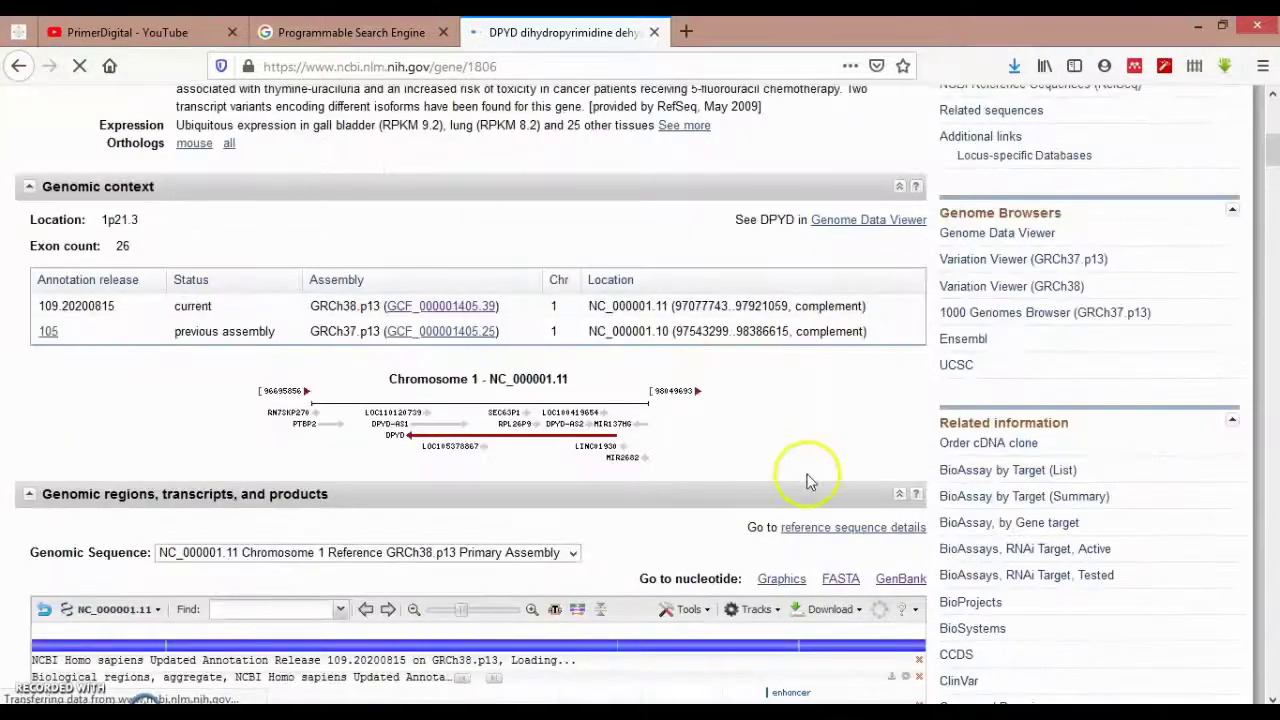
click(833, 585)
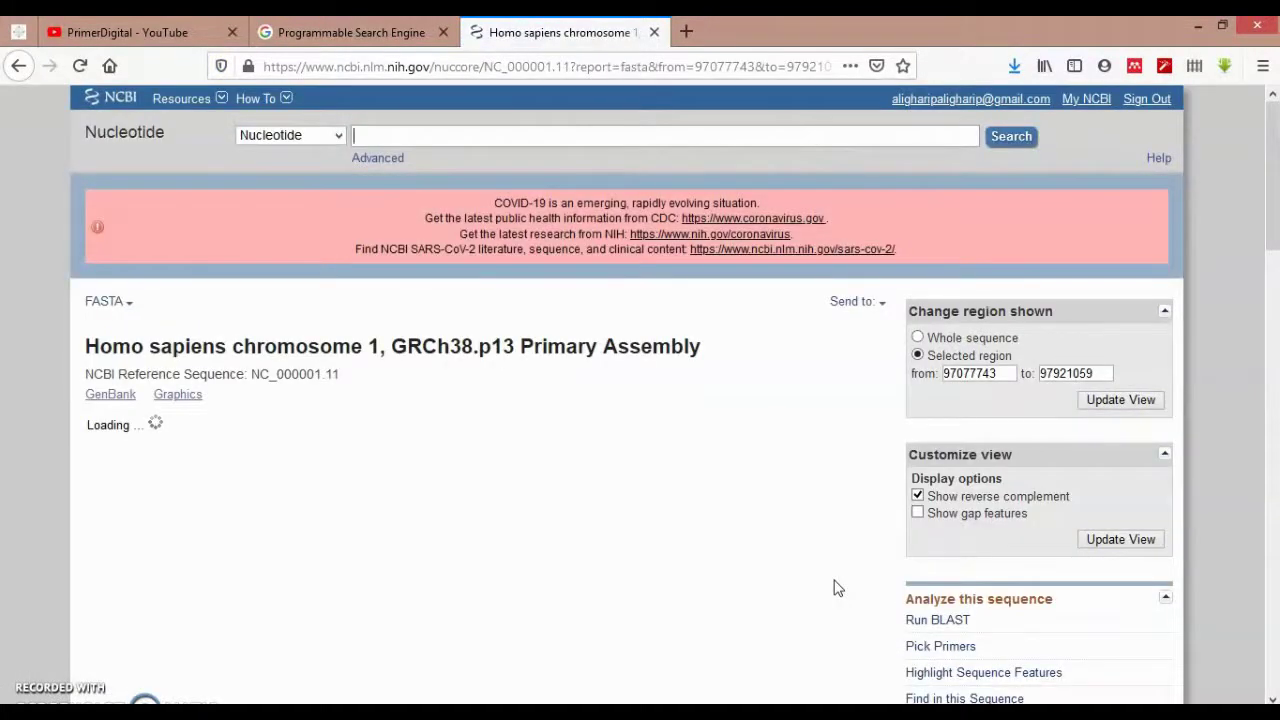
- Scroll the loaded DPYD FASTA page, trying then clearing a partial sequence selection
click(838, 588)
click(1086, 370)
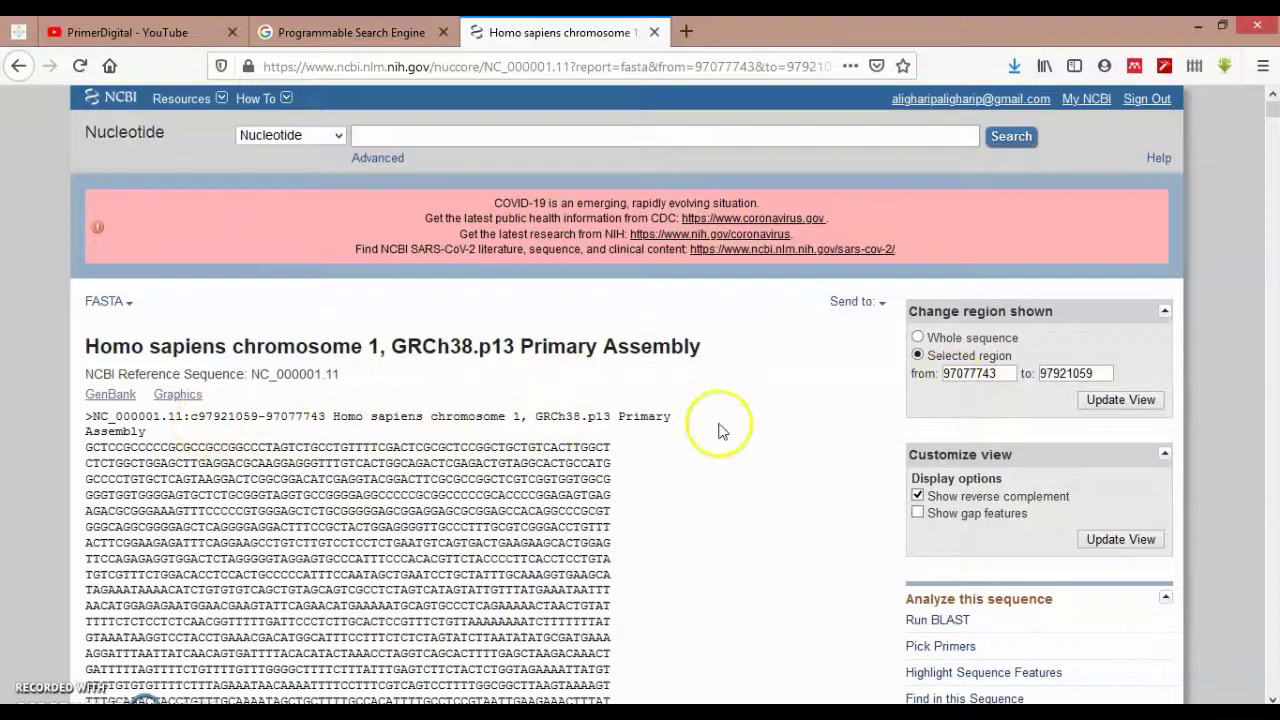
click(1274, 227)
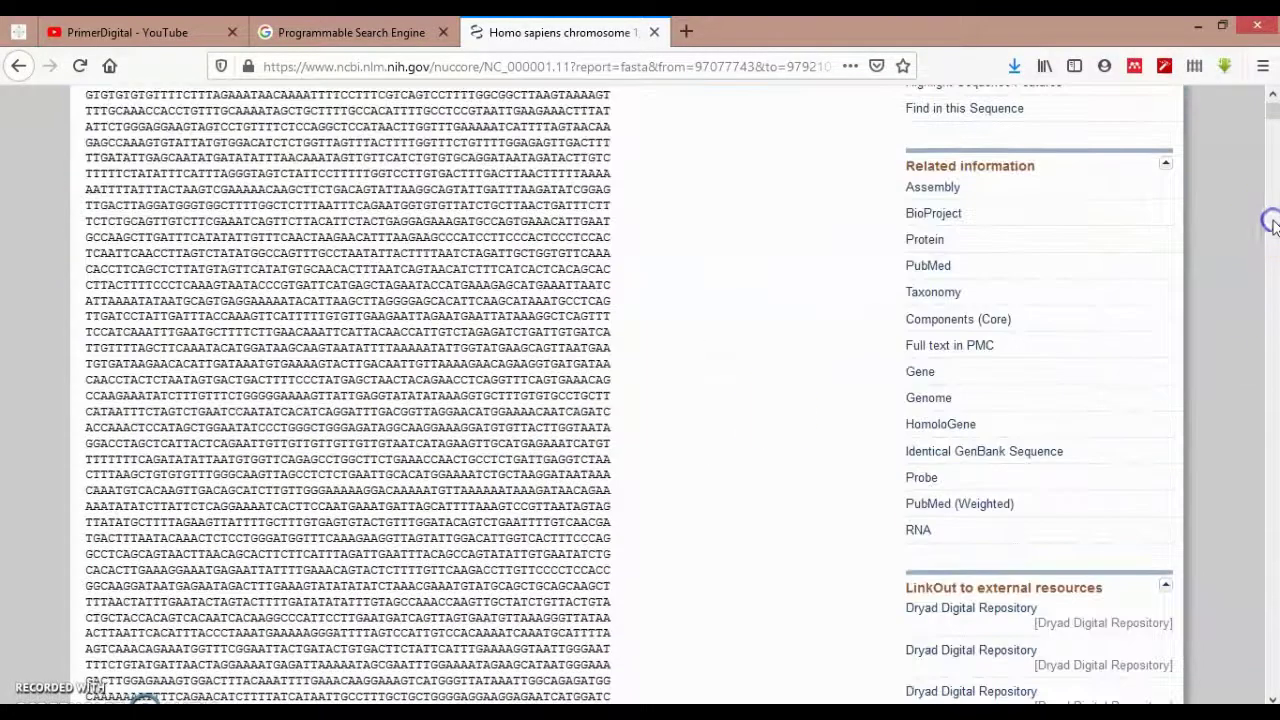
click(1276, 262)
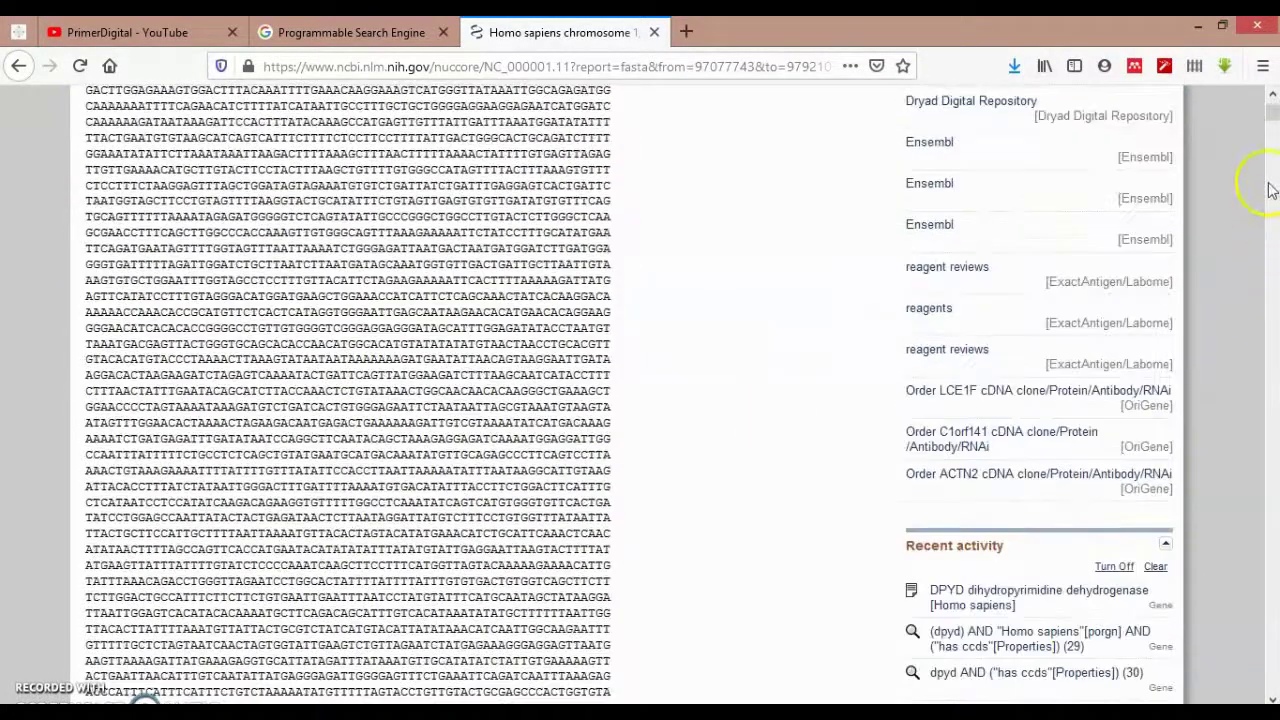
drag(1272, 114, 1272, 92)
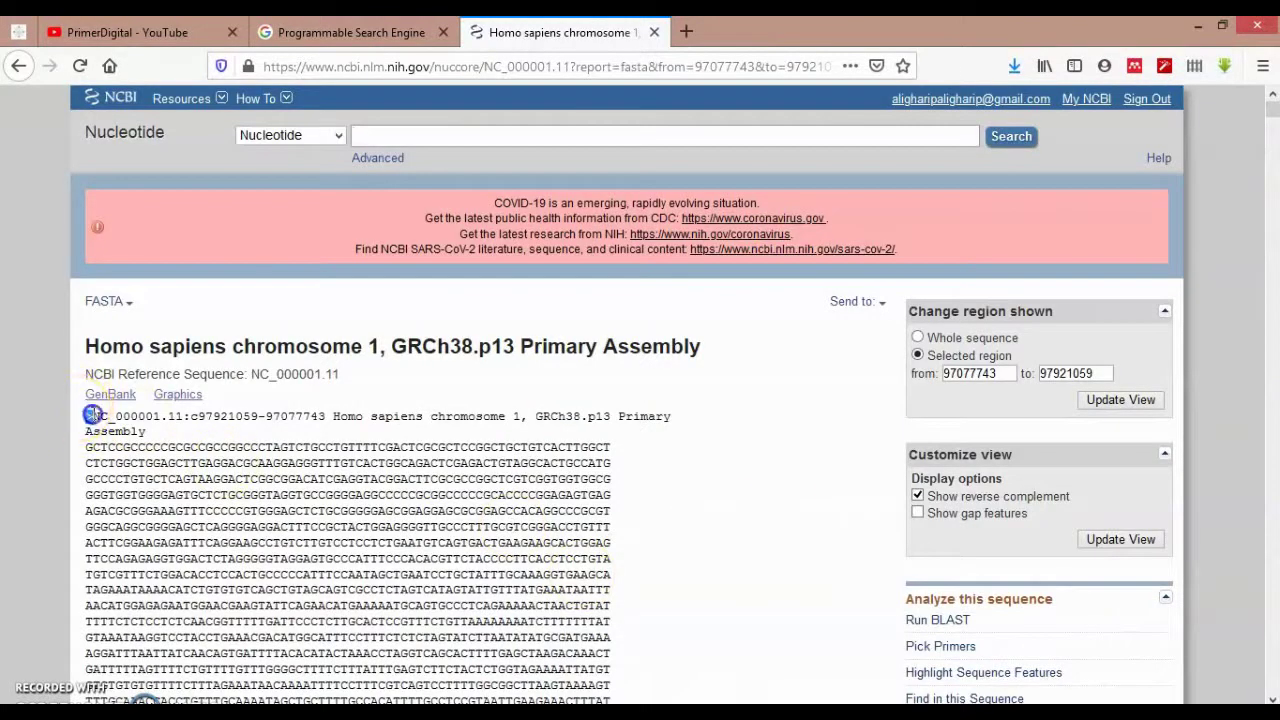
drag(92, 414, 263, 443)
click(703, 430)
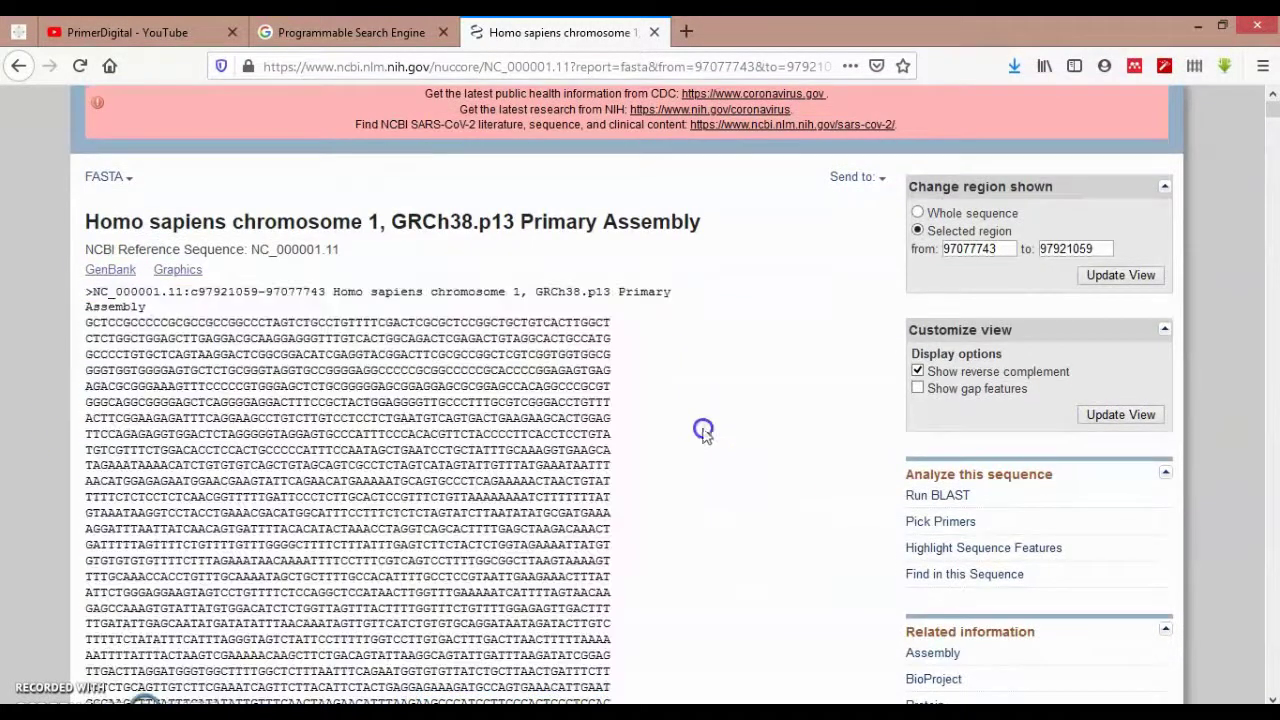
click(1272, 262)
click(1272, 300)
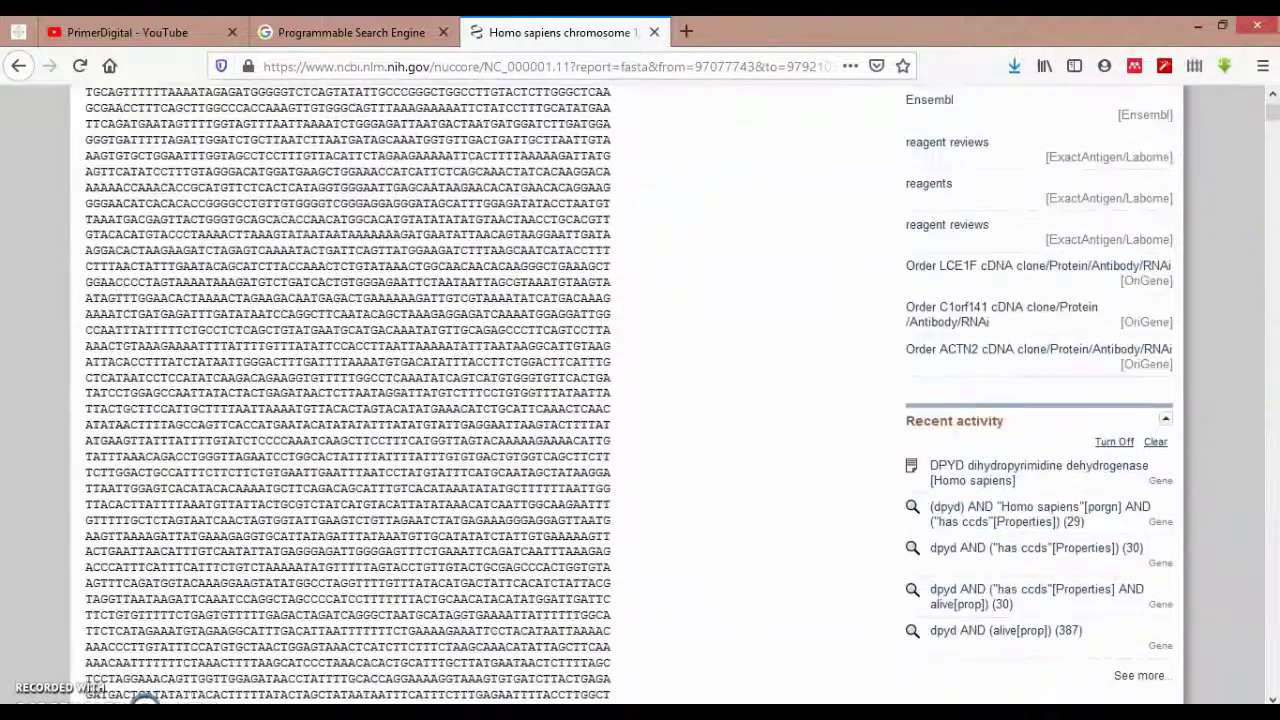
- Select the entire DPYD FASTA sequence with Ctrl+A and copy it
drag(75, 380, 380, 700)
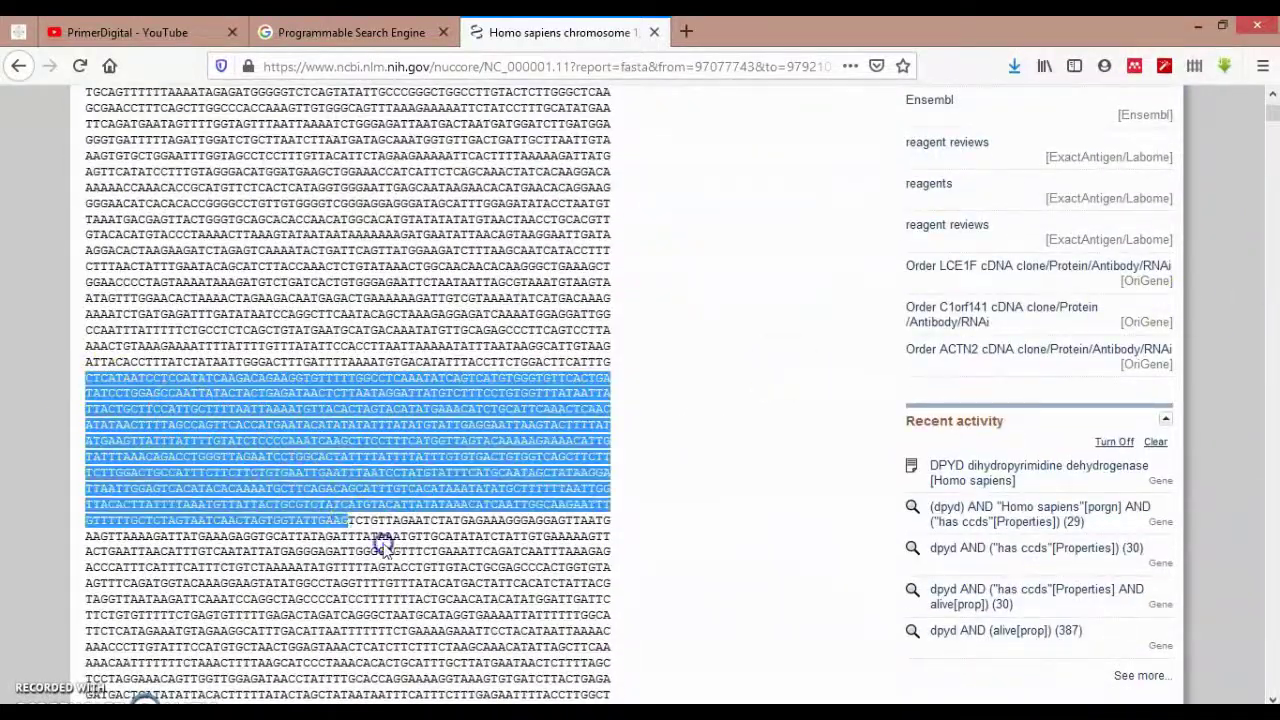
scroll(428, 465, down, 5)
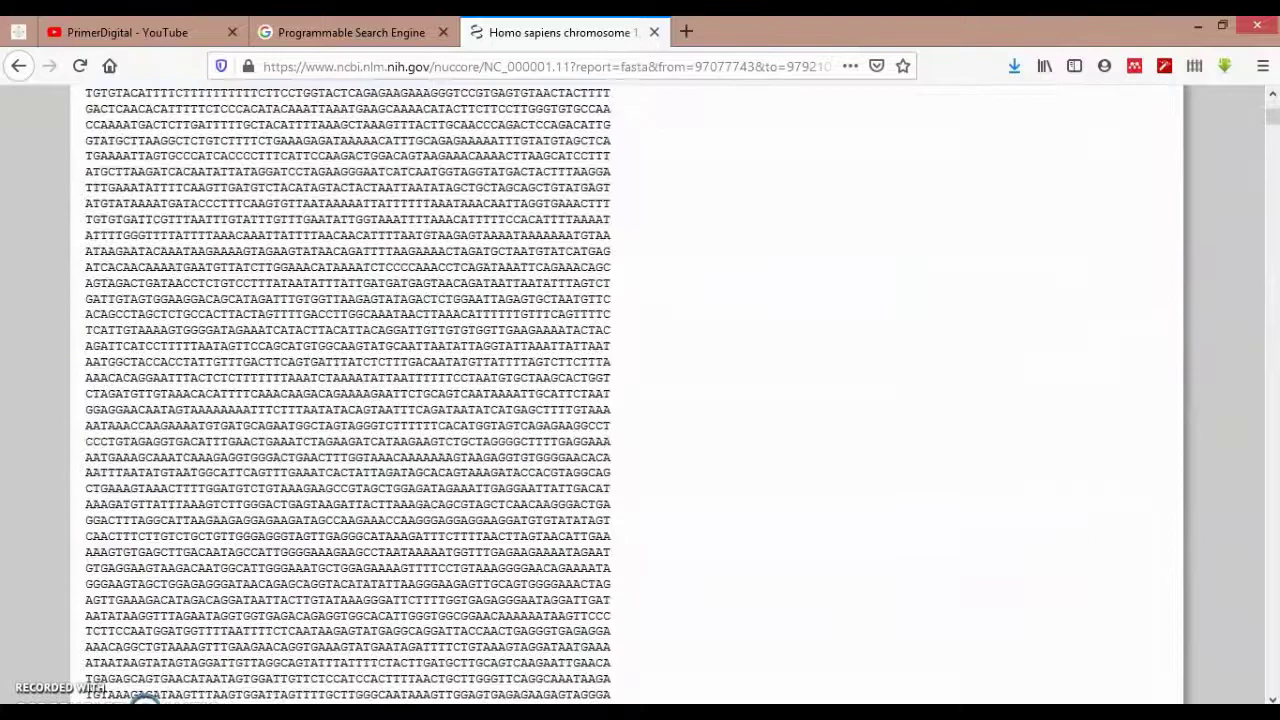
key(ctrl+a)
right_click(428, 465)
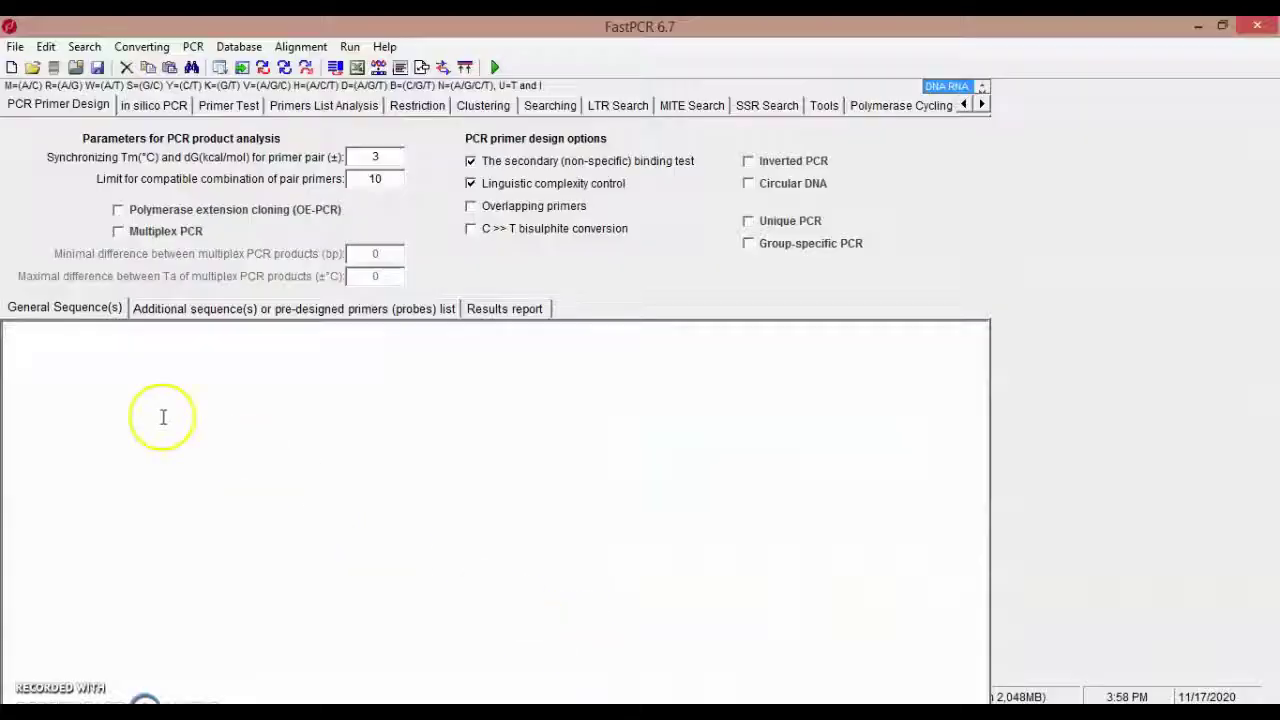
- Paste the DPYD sequence into General Sequence(s) under a '>dpyd' FASTA header
right_click(128, 404)
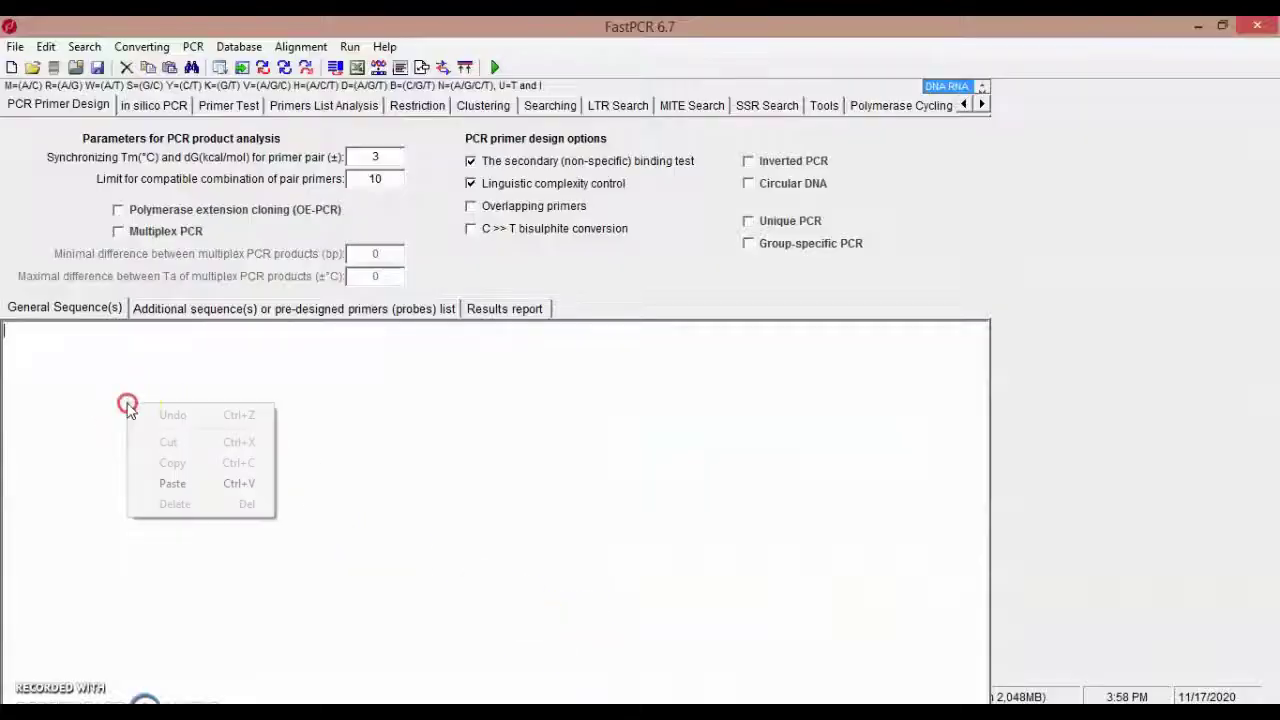
click(172, 485)
scroll(200, 530, up, 4)
click(224, 568)
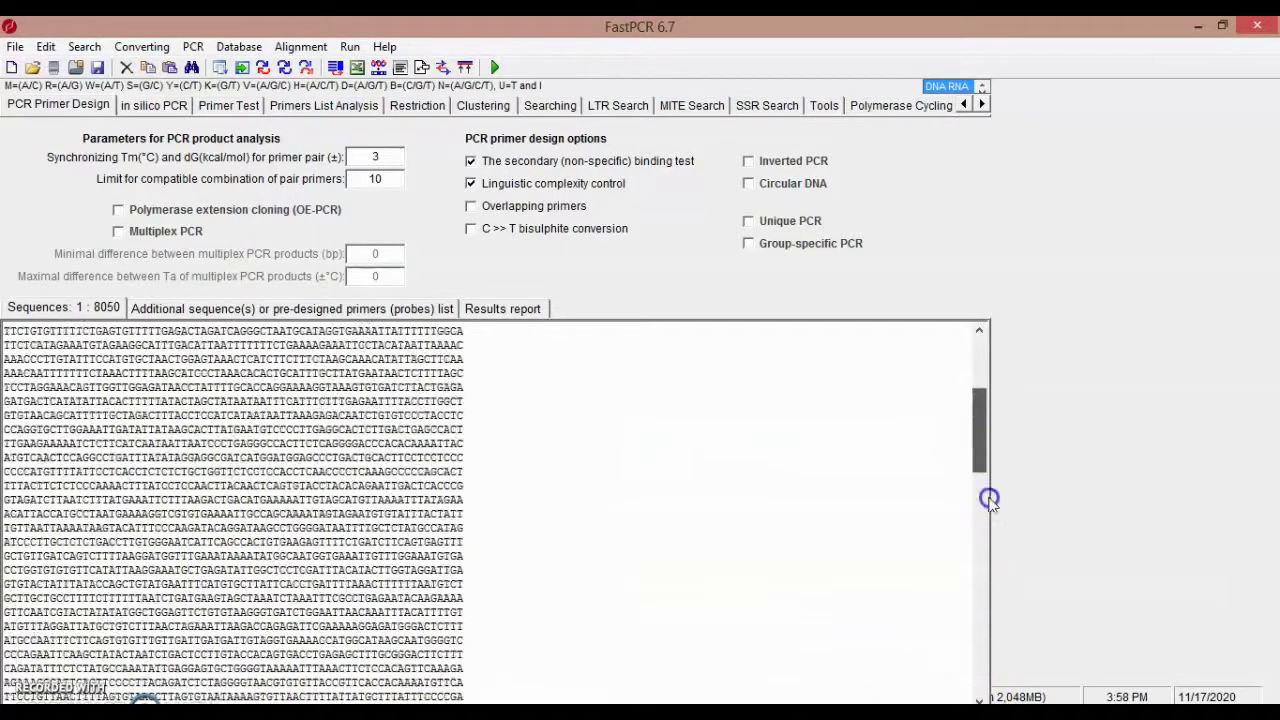
drag(975, 645, 985, 345)
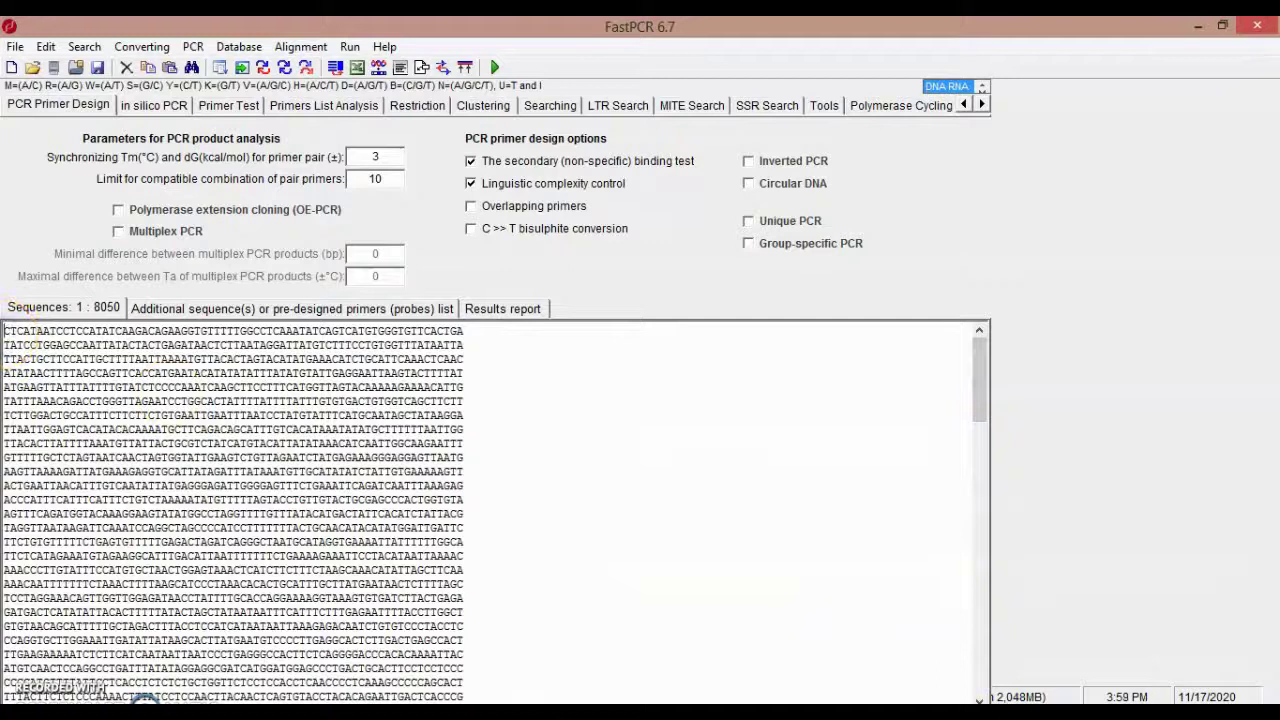
text(>)
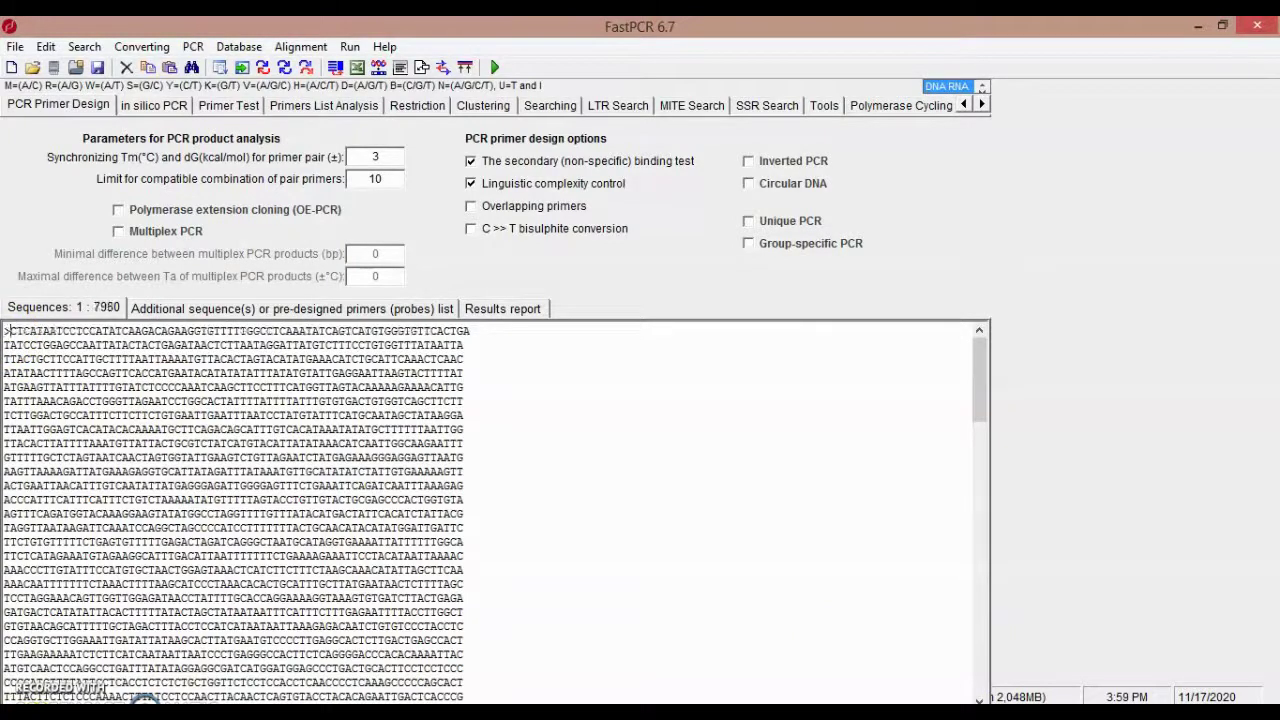
text(d)
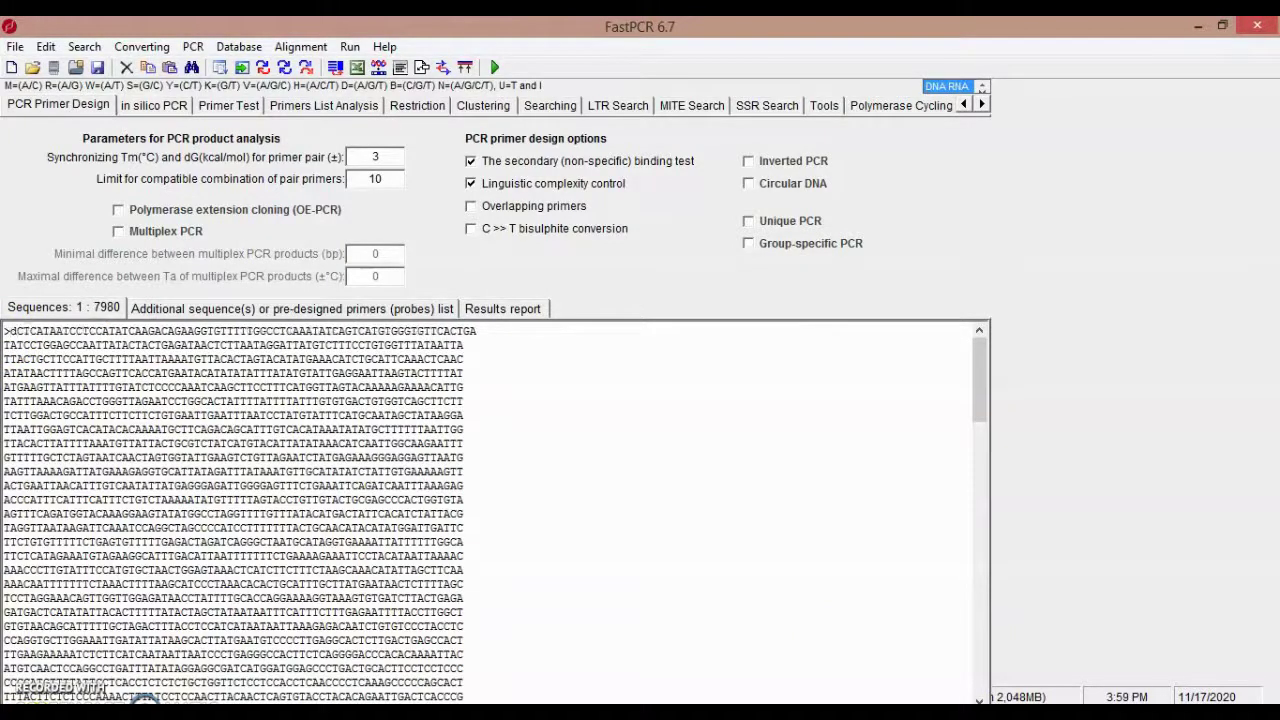
text(pyd)
key(Return)
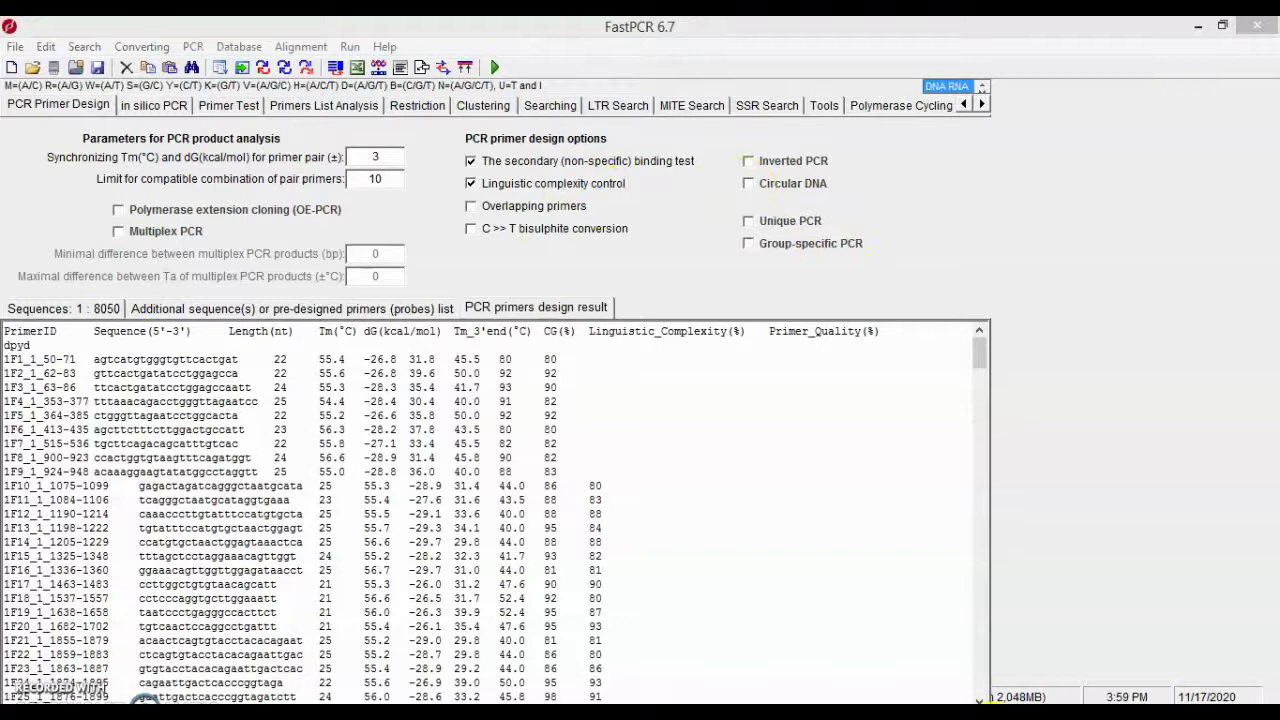
- Open the PCR primers design results for dpyd and scroll to the primer pair list
click(548, 306)
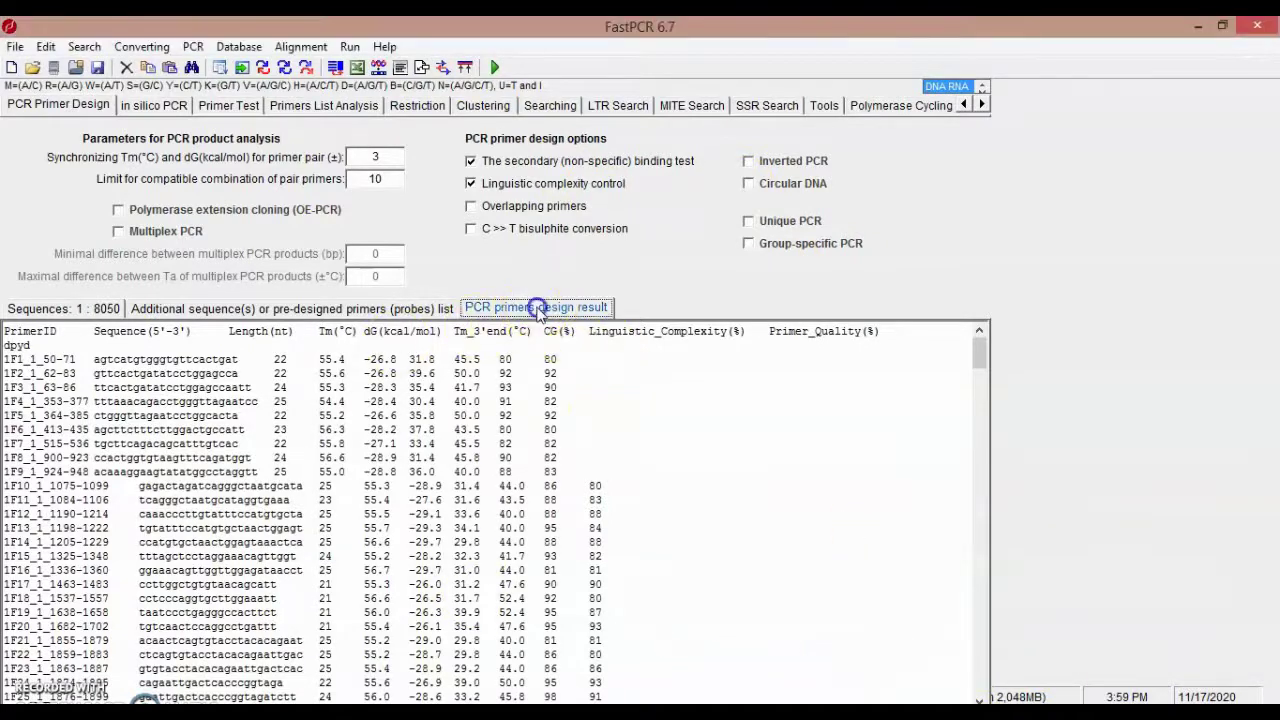
mouse_move(979, 352)
mouse_down()
mouse_move(1003, 465)
mouse_move(1005, 690)
mouse_up()
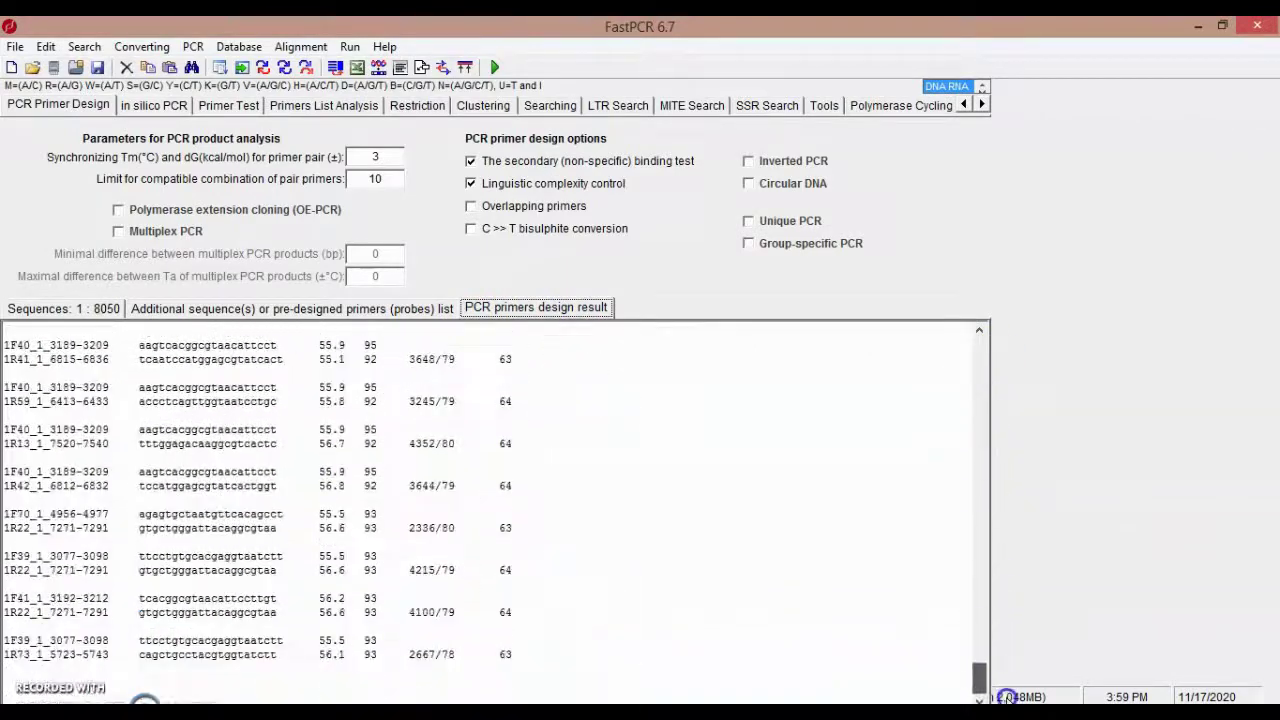
click(980, 332)
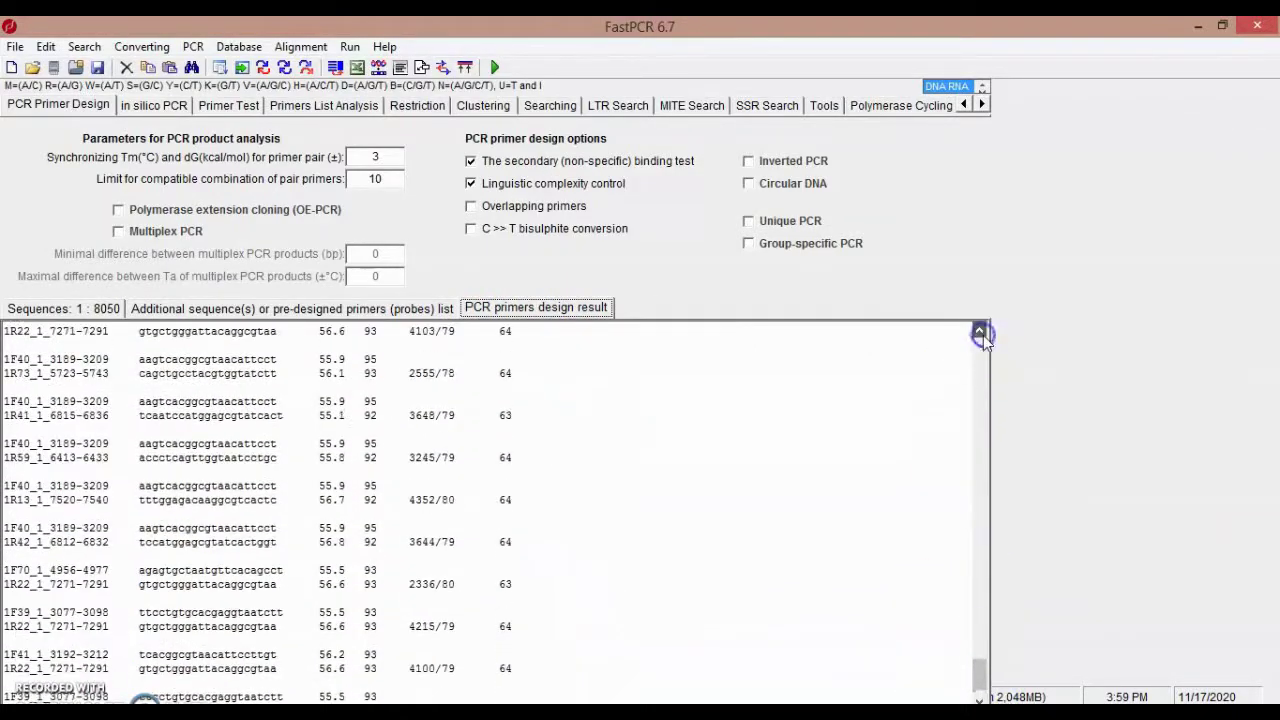
click(980, 332)
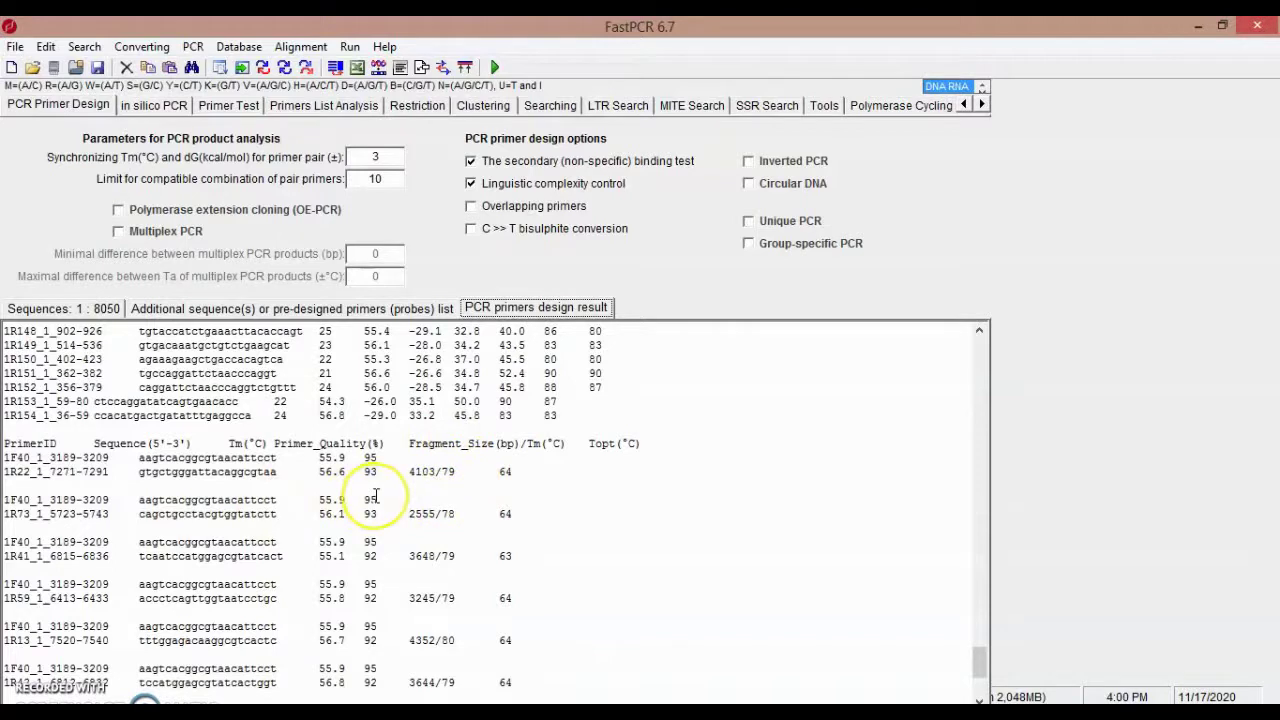
drag(985, 666, 981, 693)
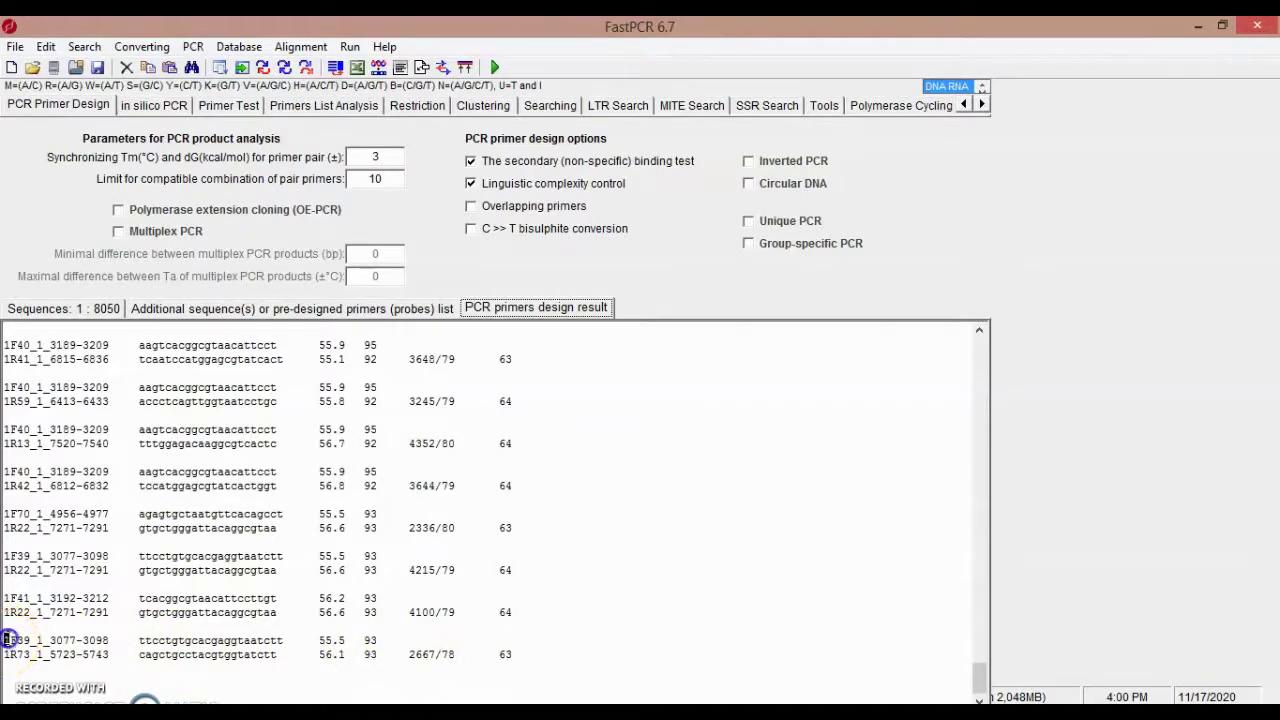
- Copy the 1F39_1_3077-3098 and 1R73_1_5723-5743 primer pair rows
mouse_move(8, 640)
mouse_down()
mouse_move(200, 664)
mouse_move(418, 662)
mouse_up()
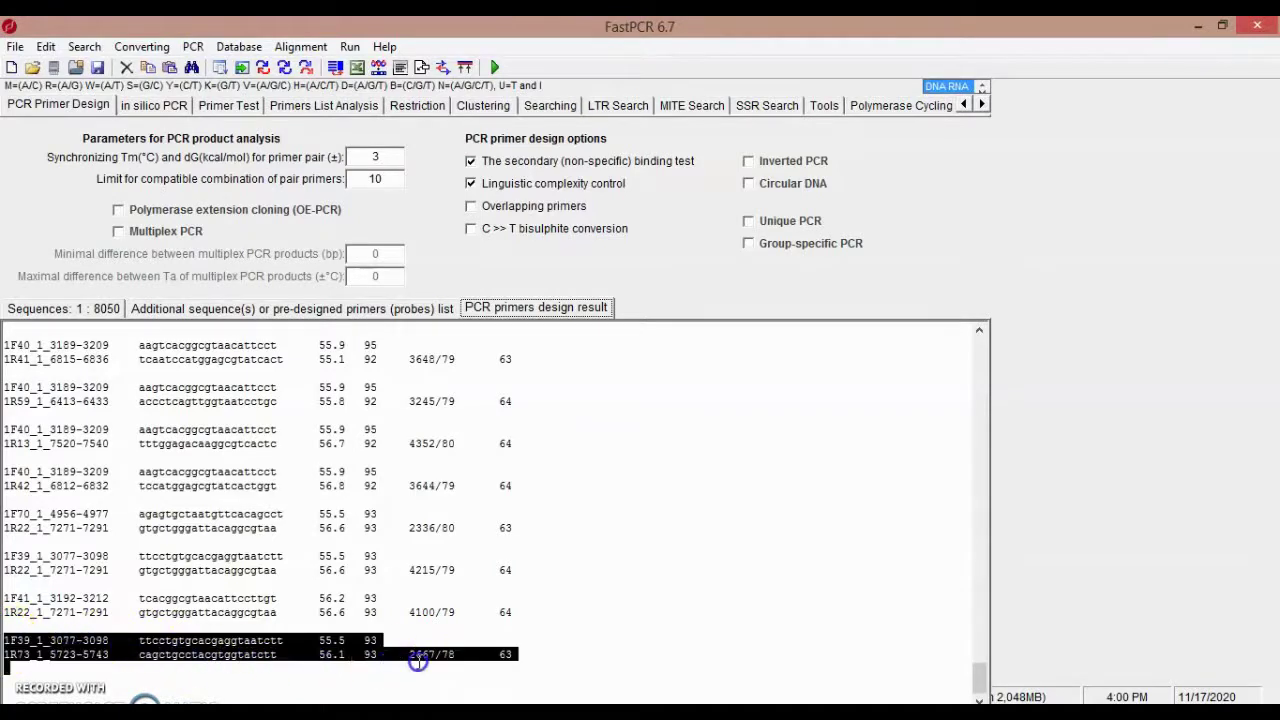
right_click(305, 655)
click(348, 601)
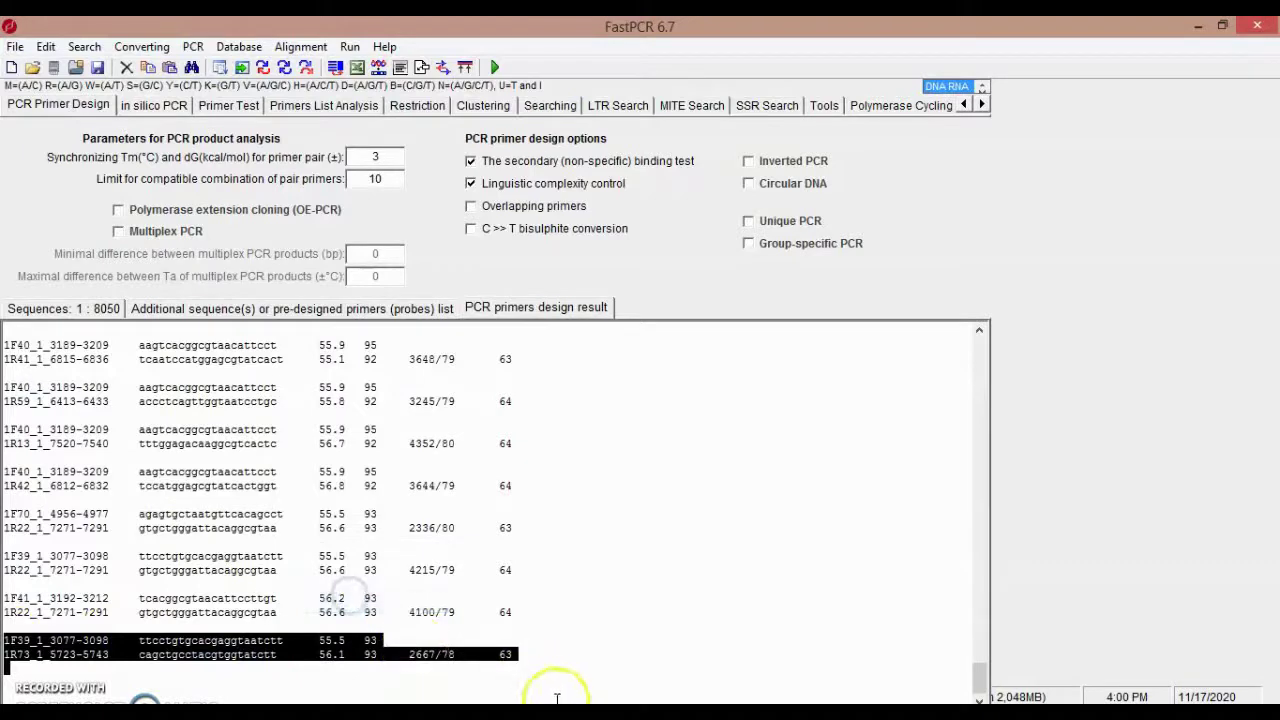
- Paste the 1F39 and 1R73 primer rows over Word's old sequences, then copy both rows
click(560, 712)
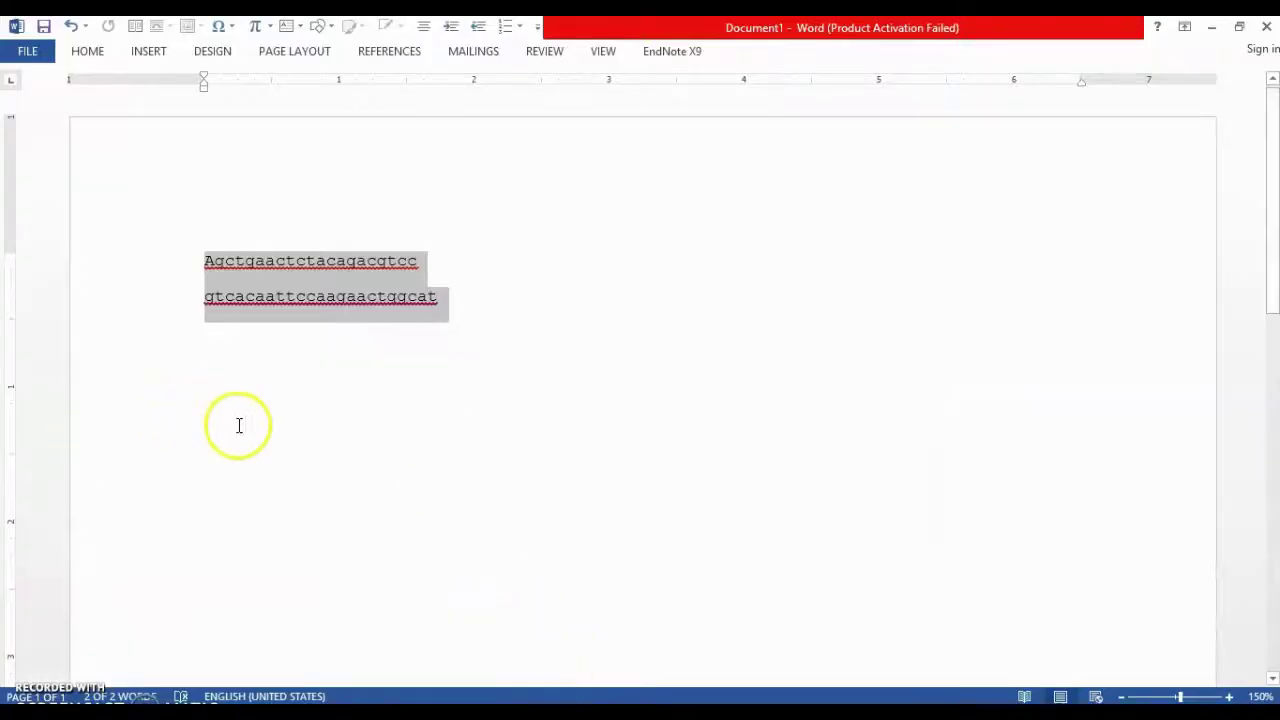
key(ctrl+v)
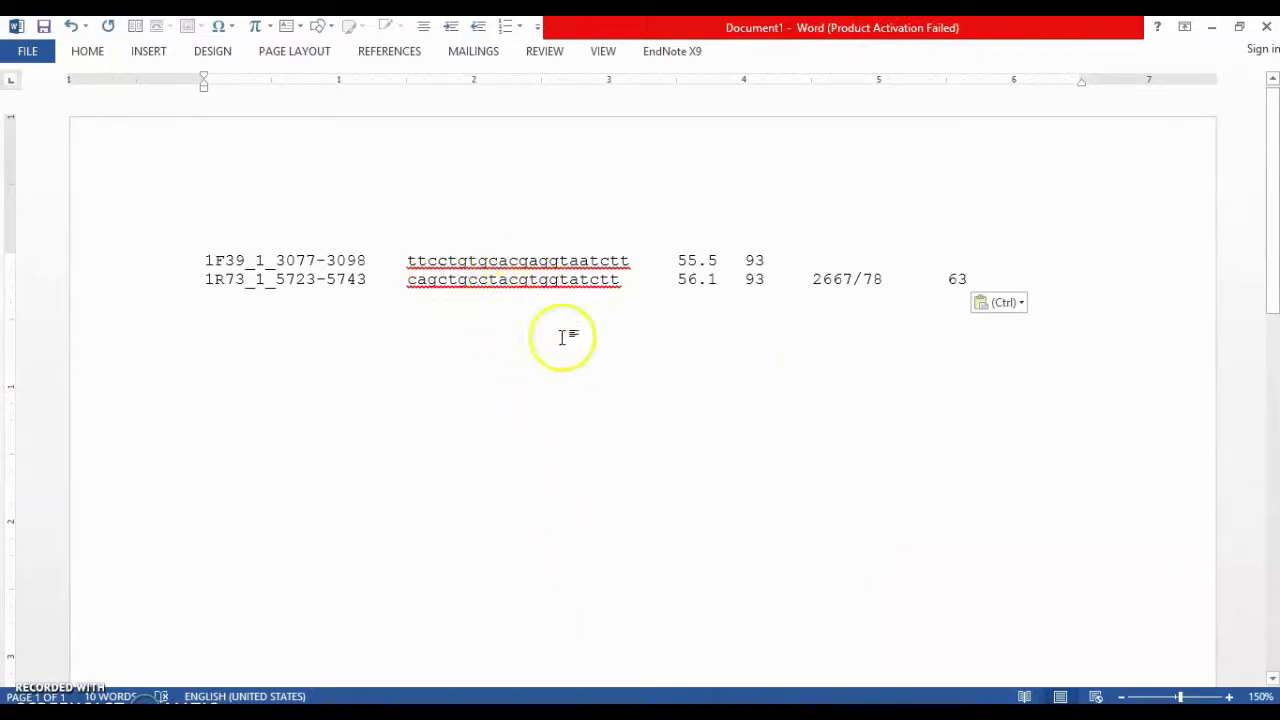
click(442, 259)
drag(442, 259, 523, 305)
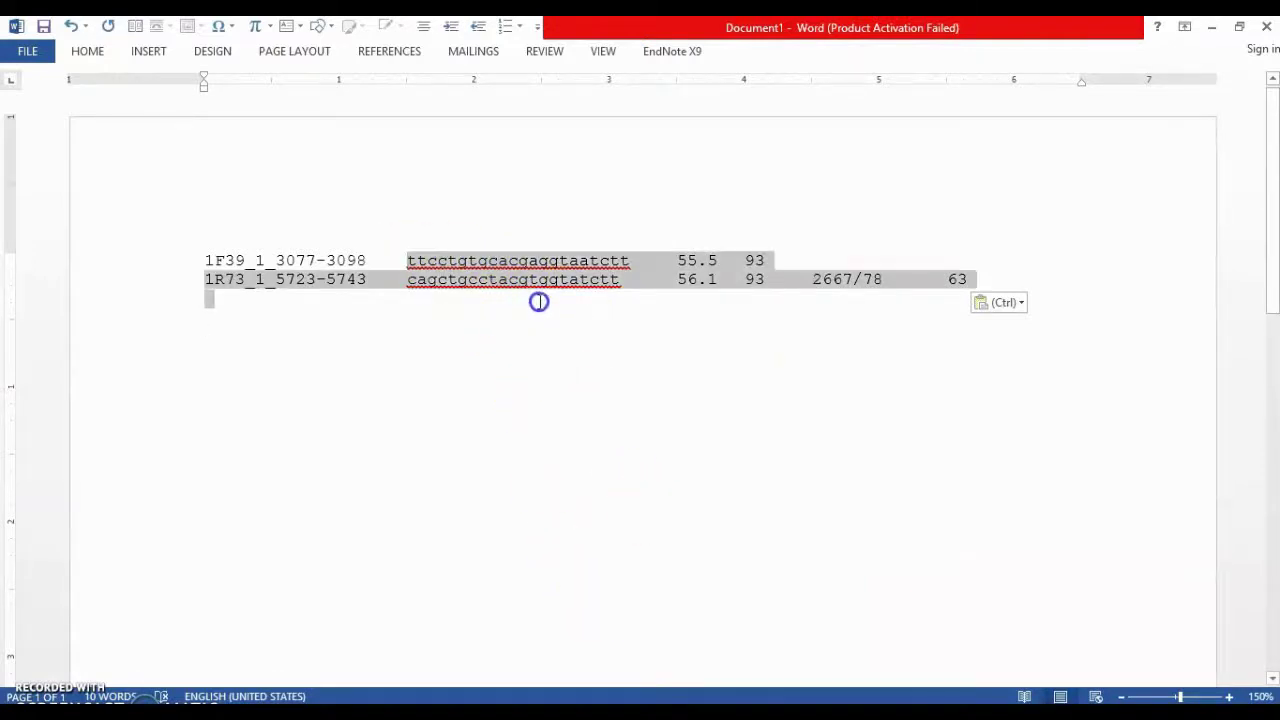
right_click(497, 268)
click(542, 305)
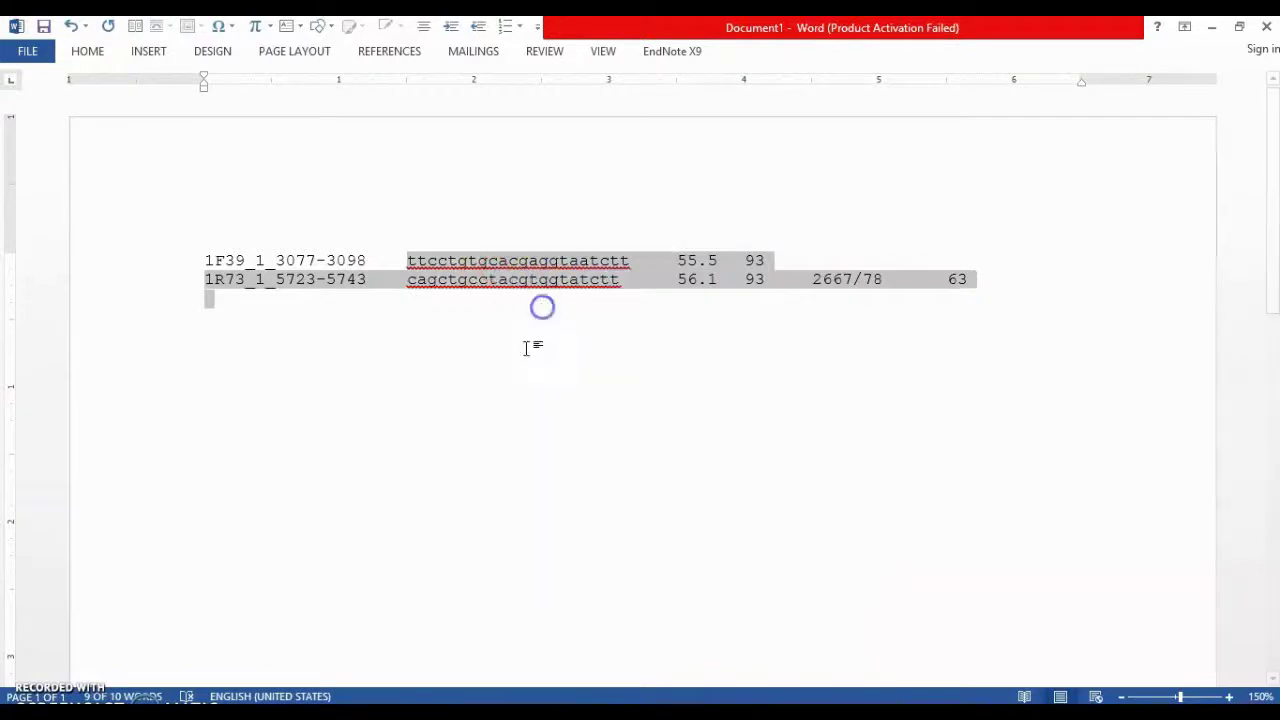
- Paste the primers into the sequence box and make the first a '>first' FASTA entry without scores
click(770, 705)
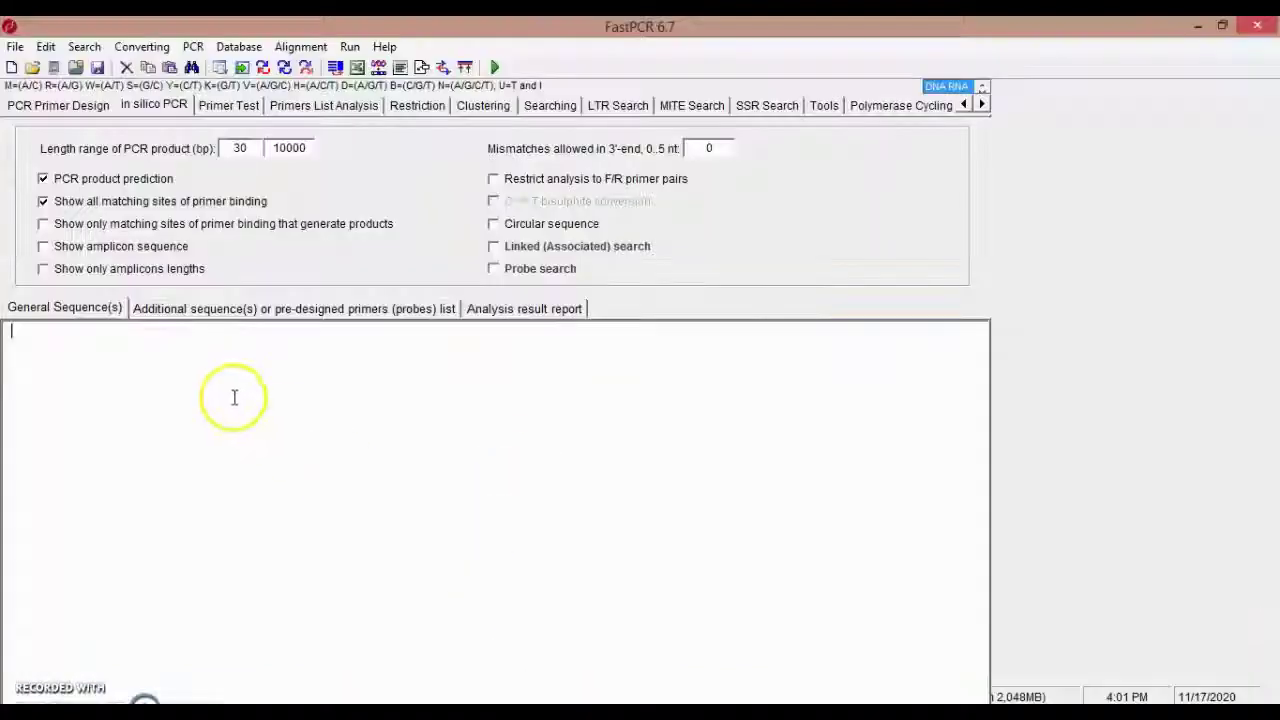
right_click(177, 380)
click(222, 457)
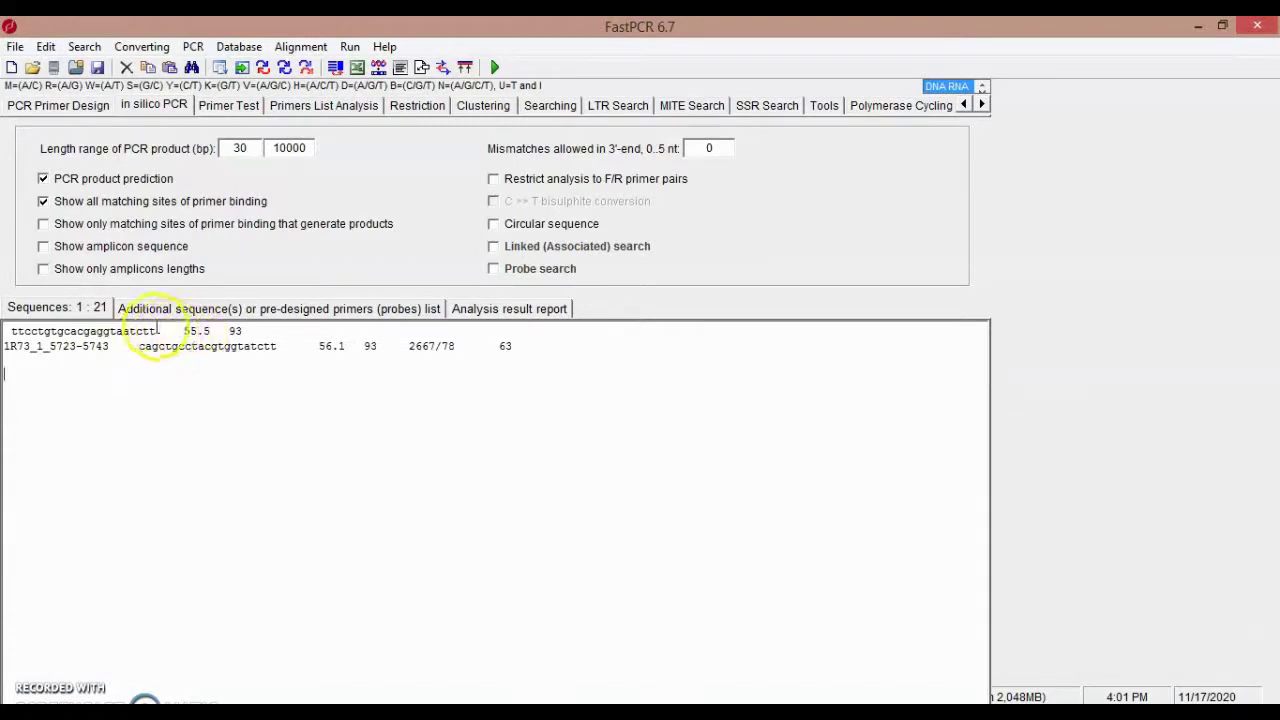
drag(156, 331, 256, 333)
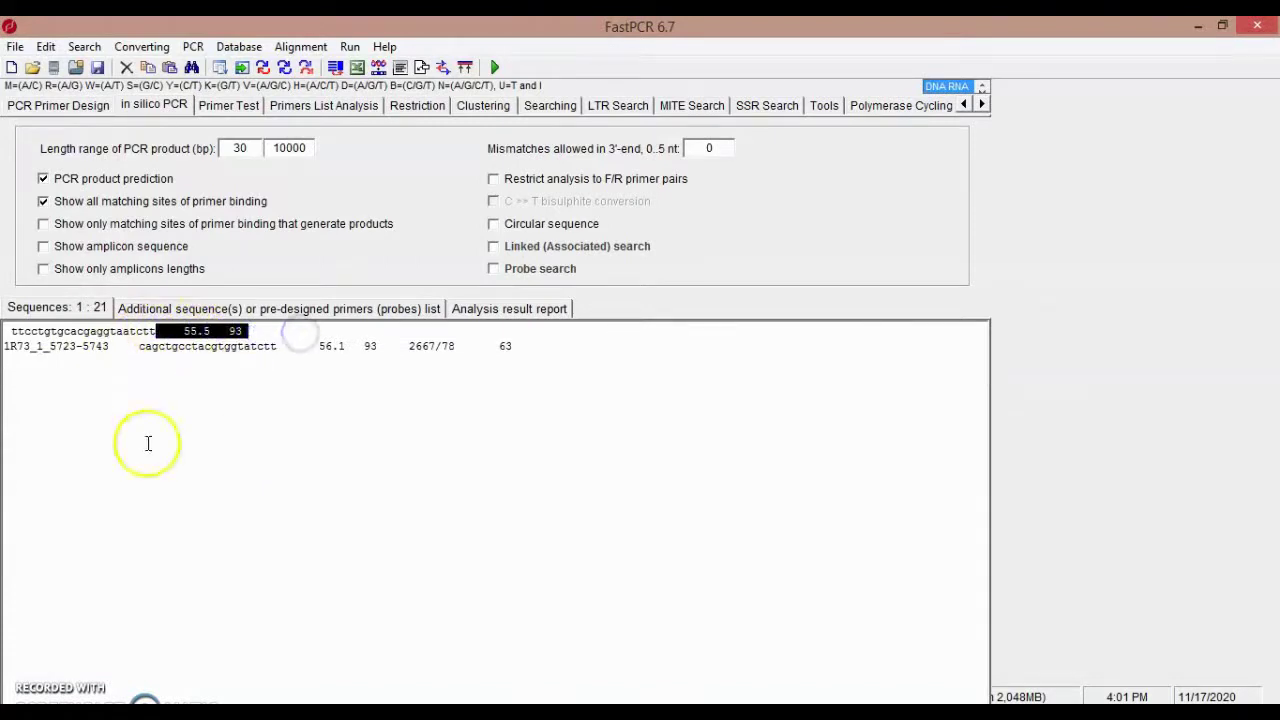
key(Delete)
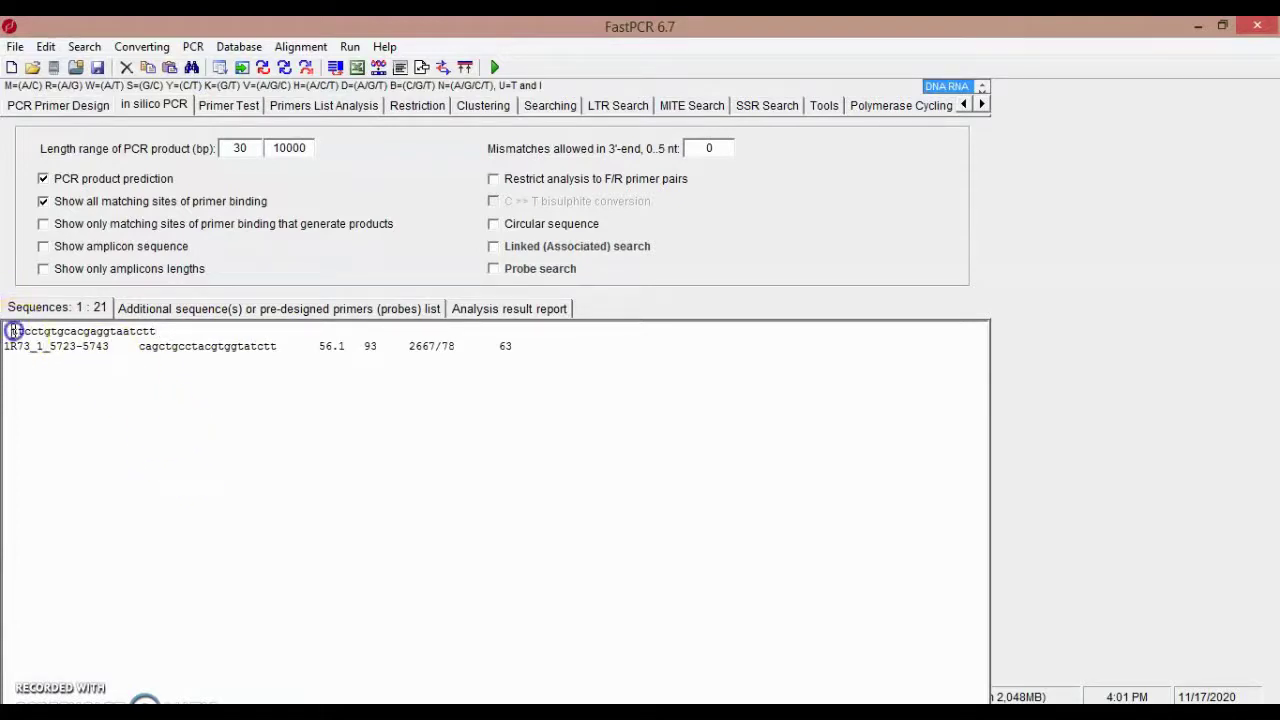
key(BackSpace)
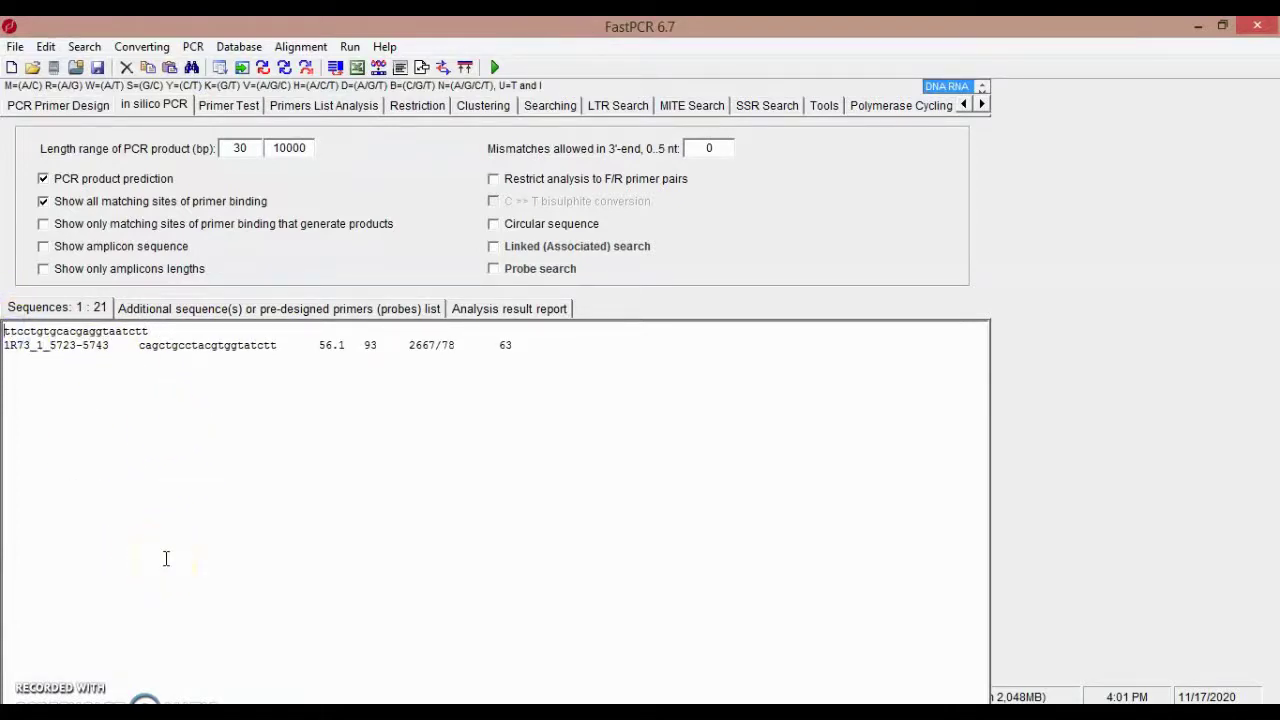
text(>fi)
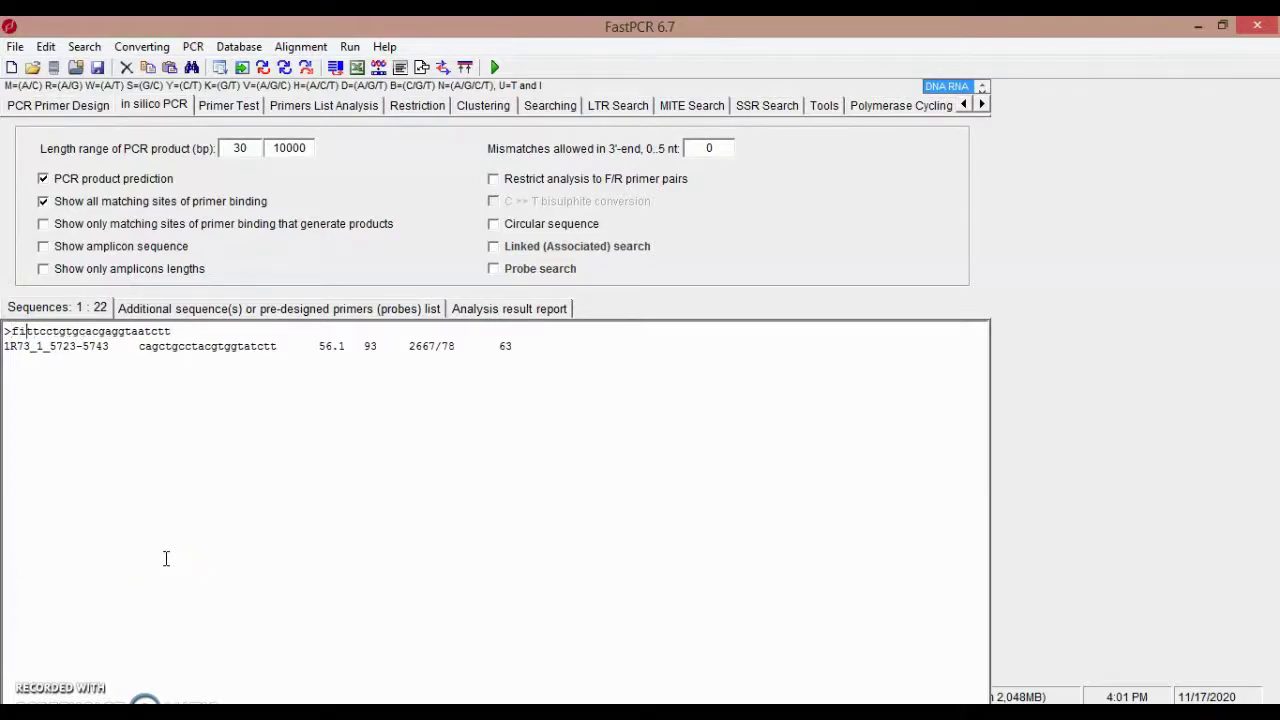
text(rst)
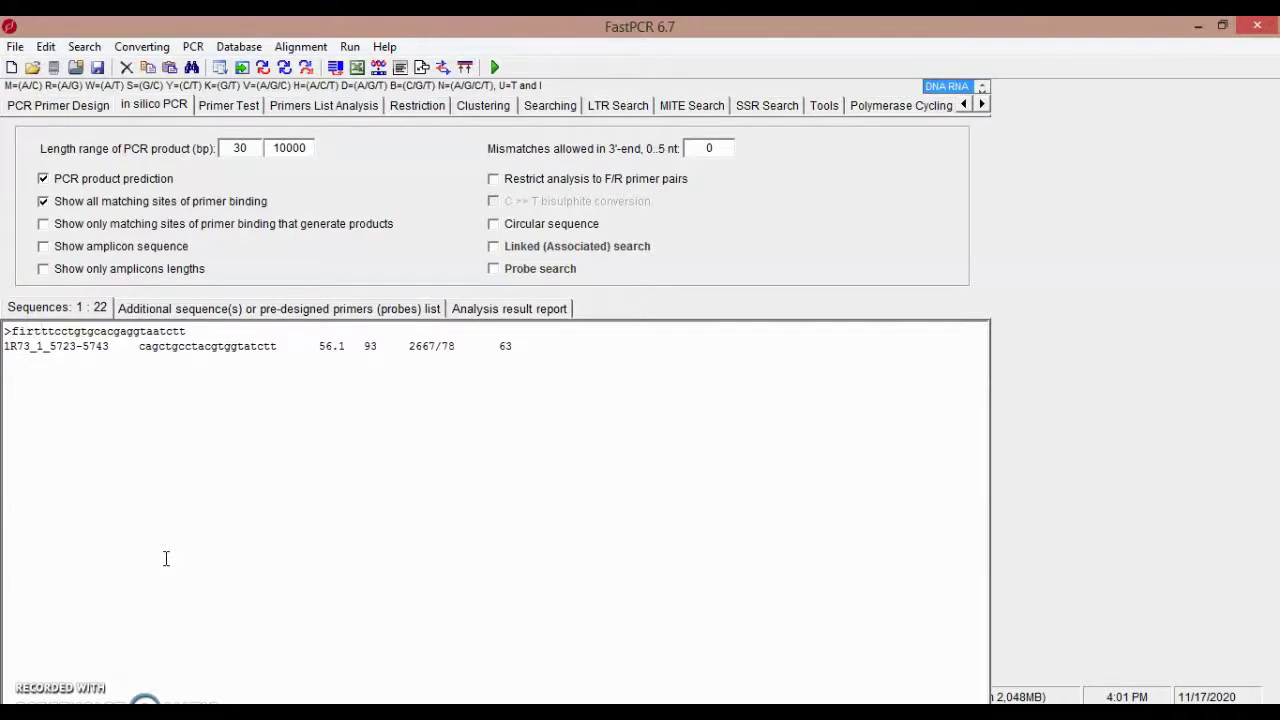
text(t)
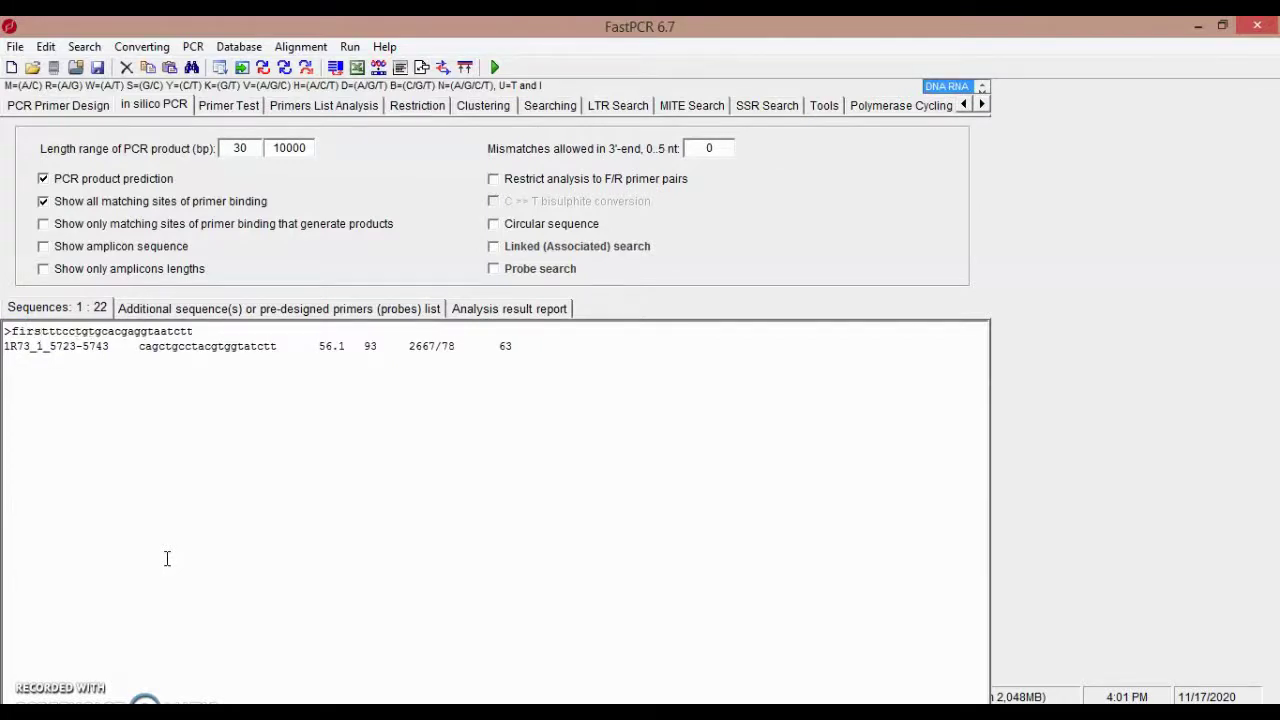
key(Return)
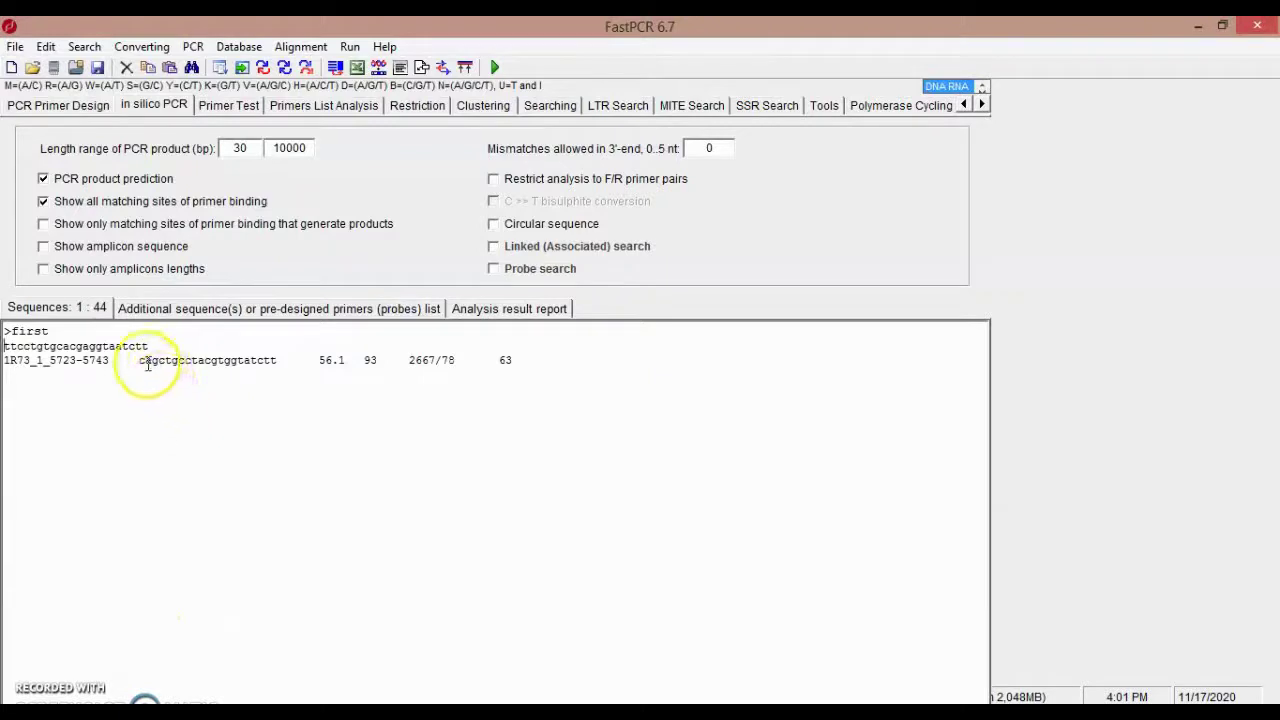
- Replace the 1R73_1_5723-5743 label with a '>second' header and strip the trailing numbers
click(136, 360)
drag(110, 360, 12, 362)
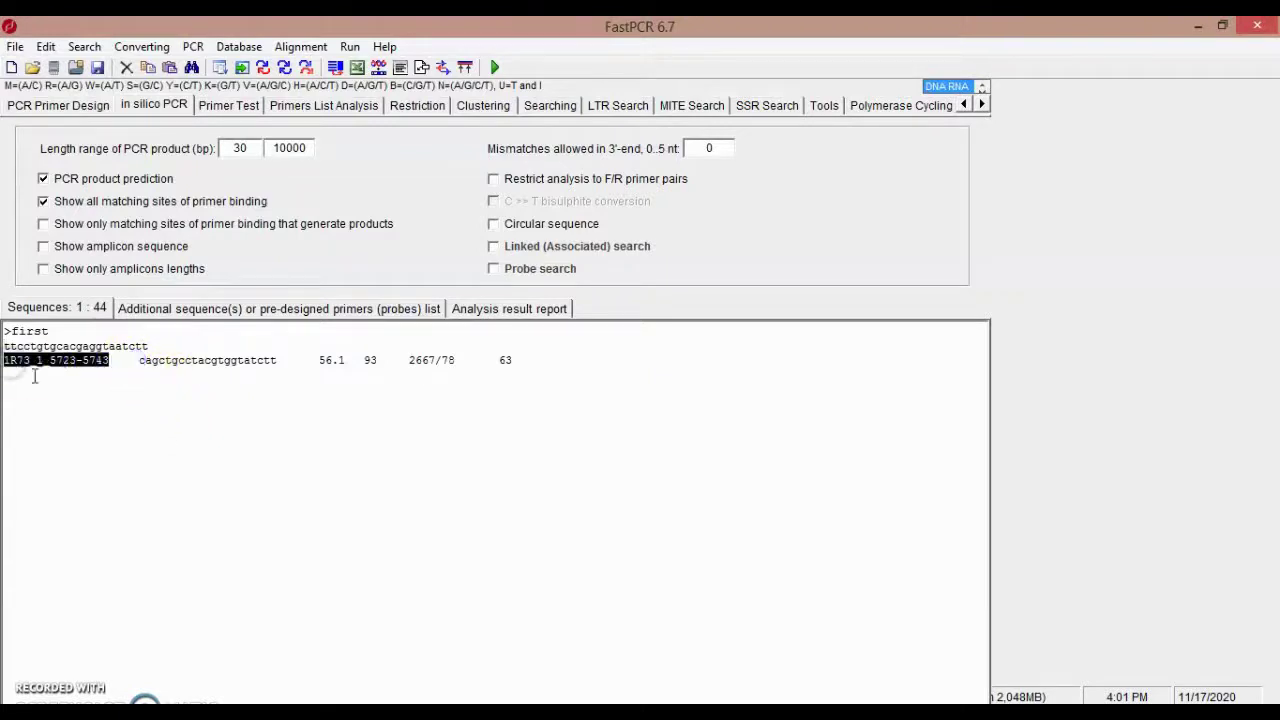
key(Delete)
key(Delete)
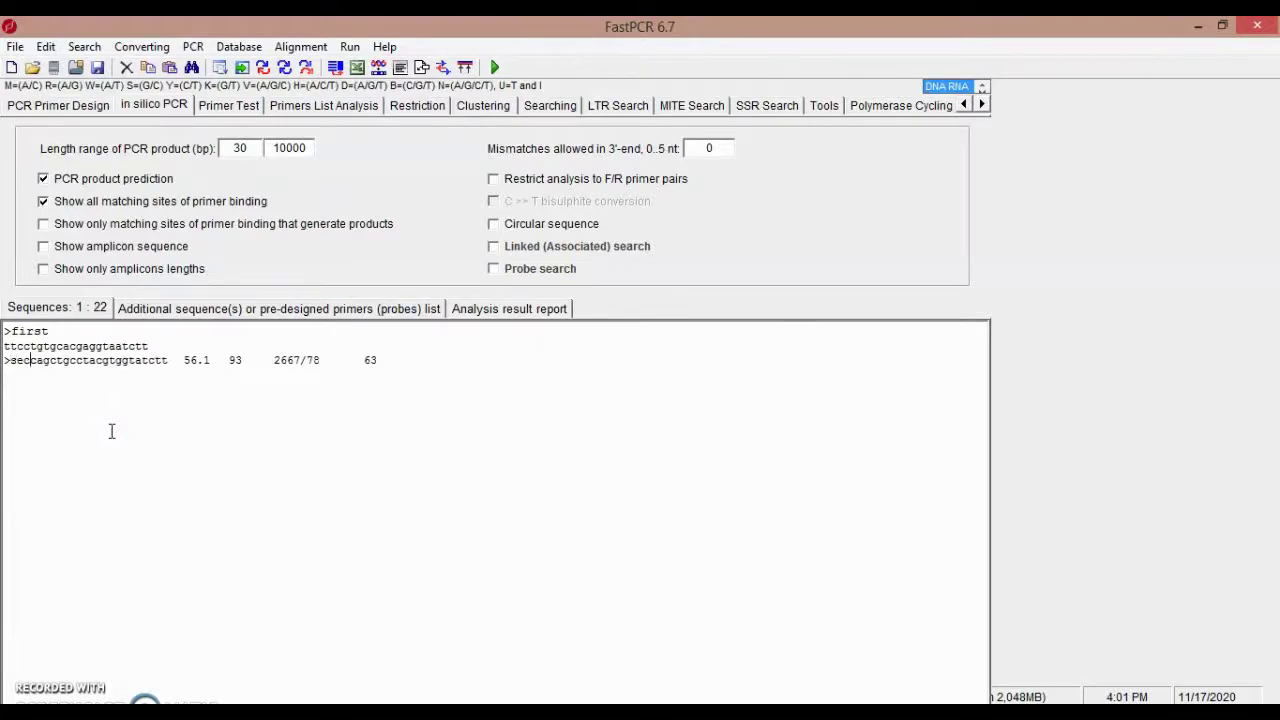
text(ond)
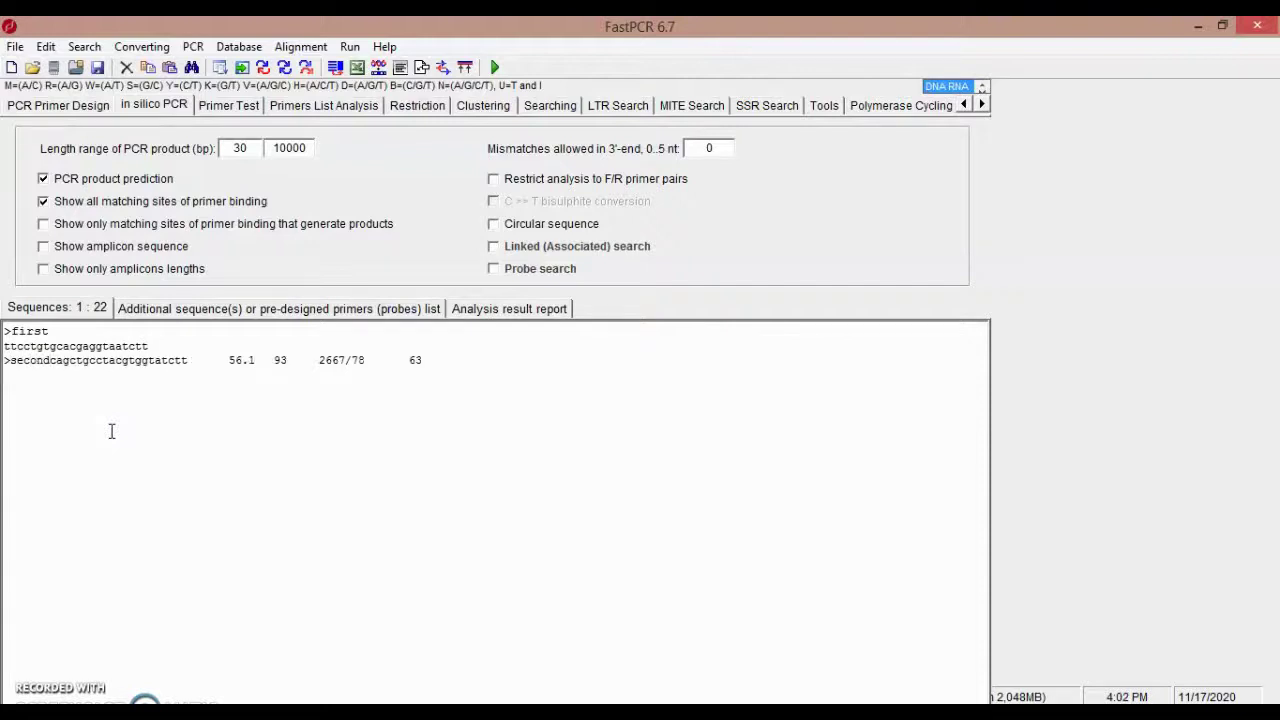
key(Return)
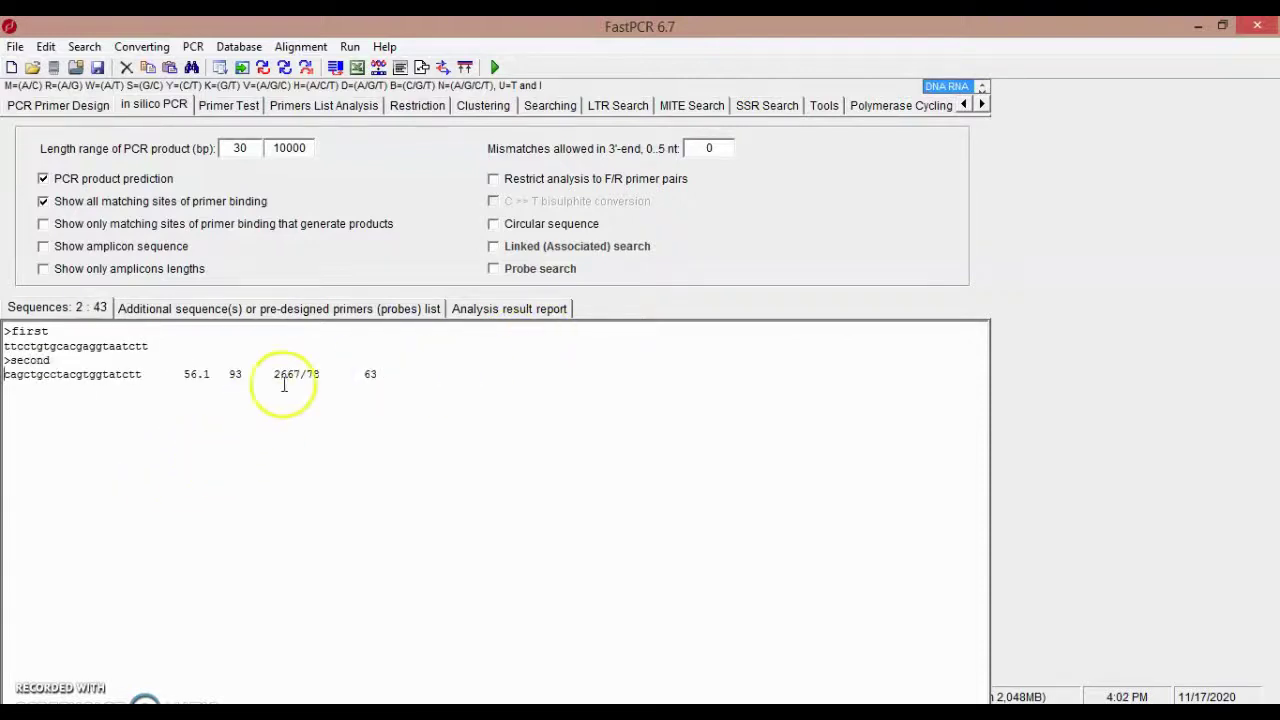
drag(158, 374, 437, 374)
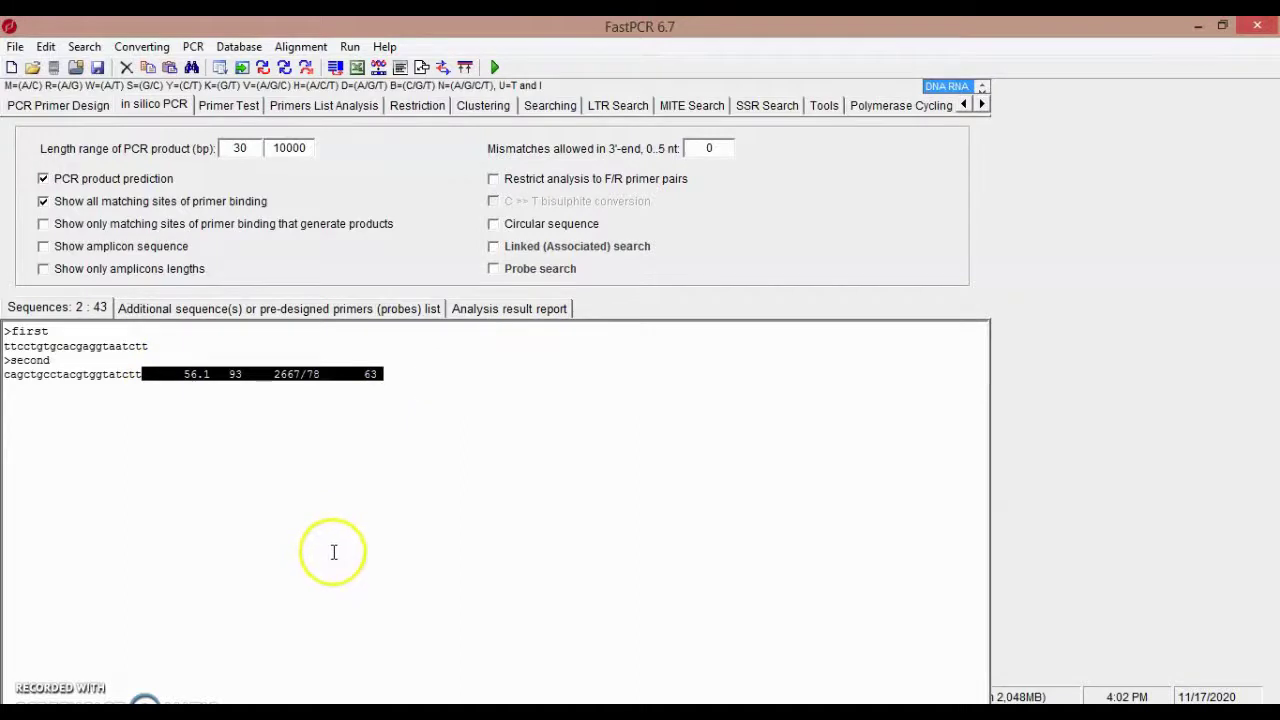
key(Delete)
key(Tab)
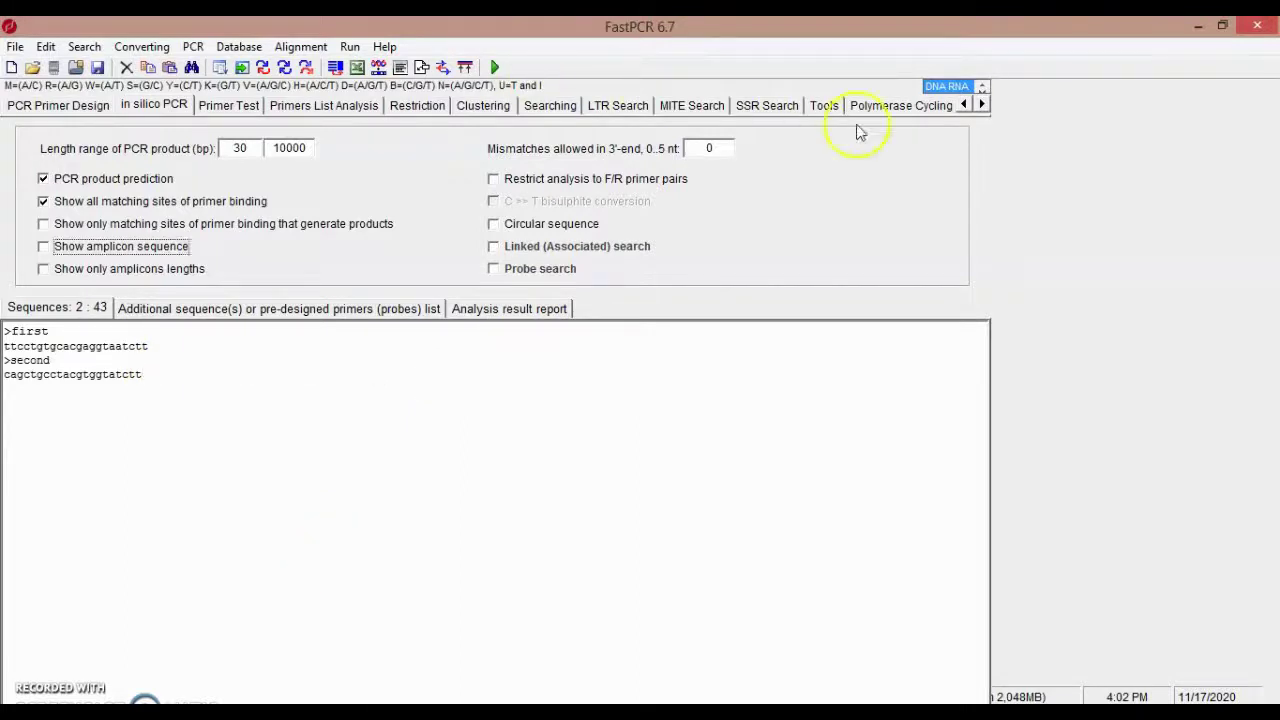
- Run Primers List Analysis on both primers, check the Restriction and Searching pages, then go to Primer Test
click(320, 108)
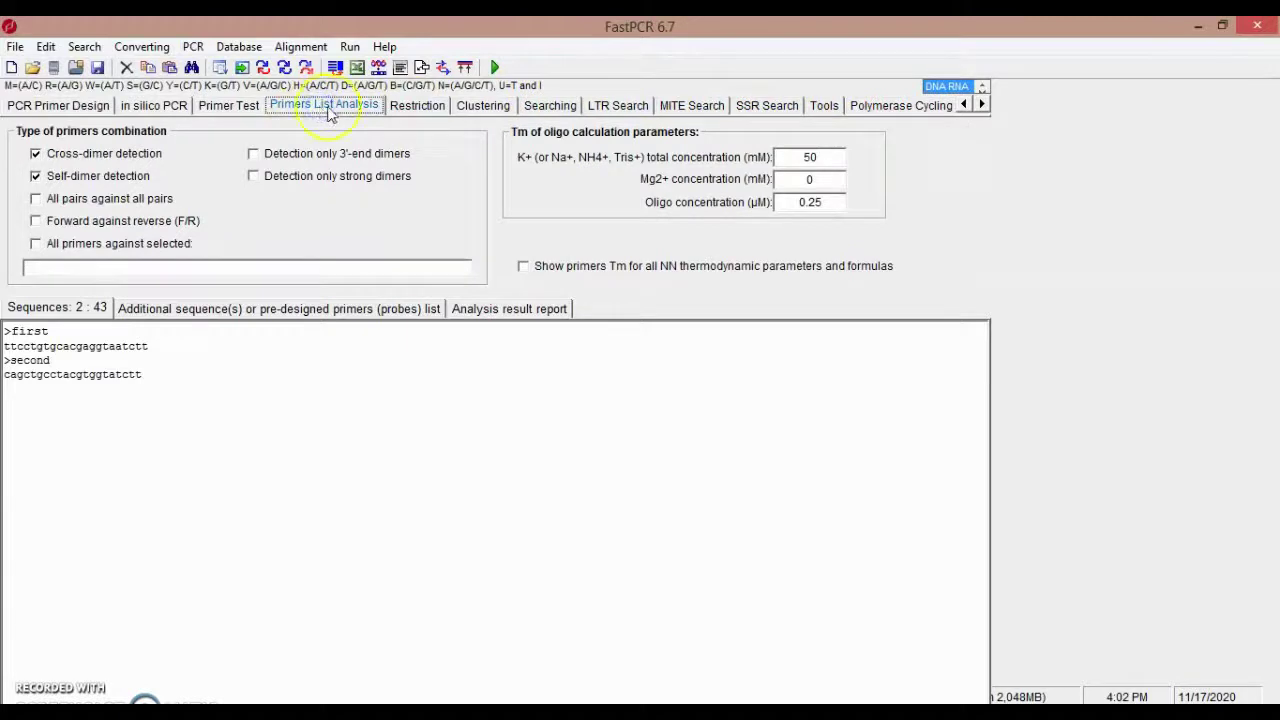
click(497, 68)
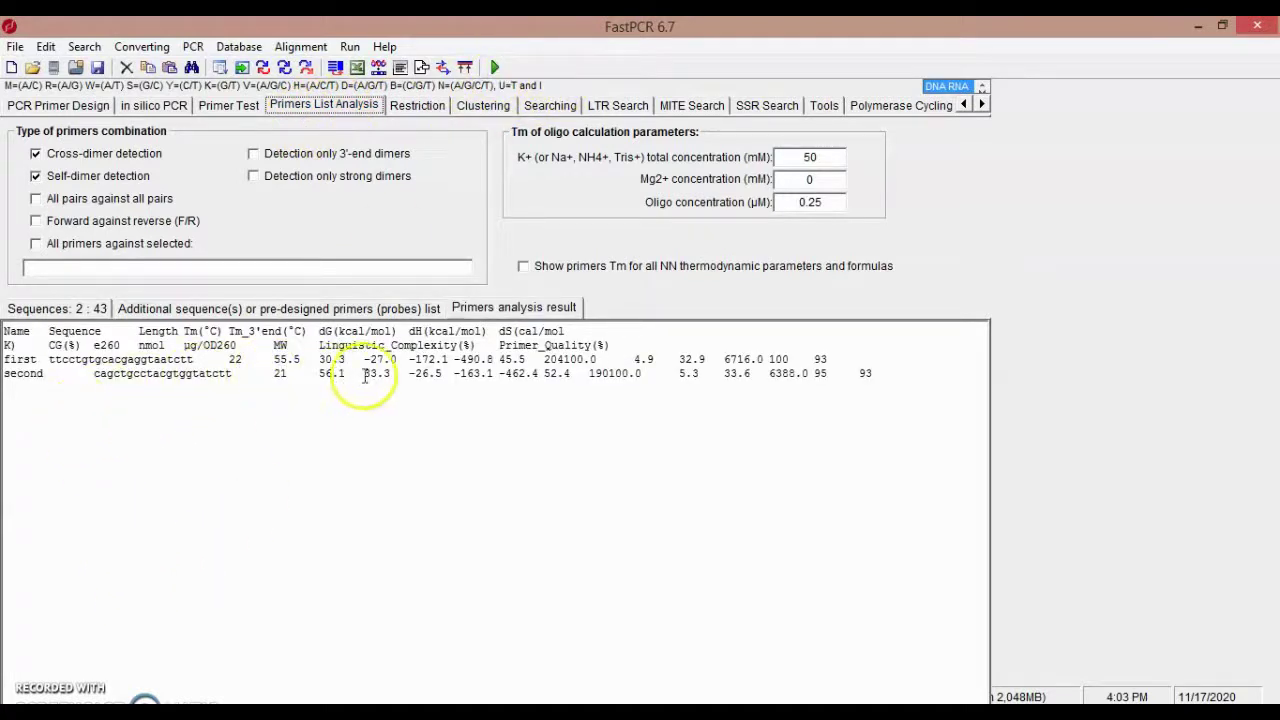
click(416, 106)
click(549, 105)
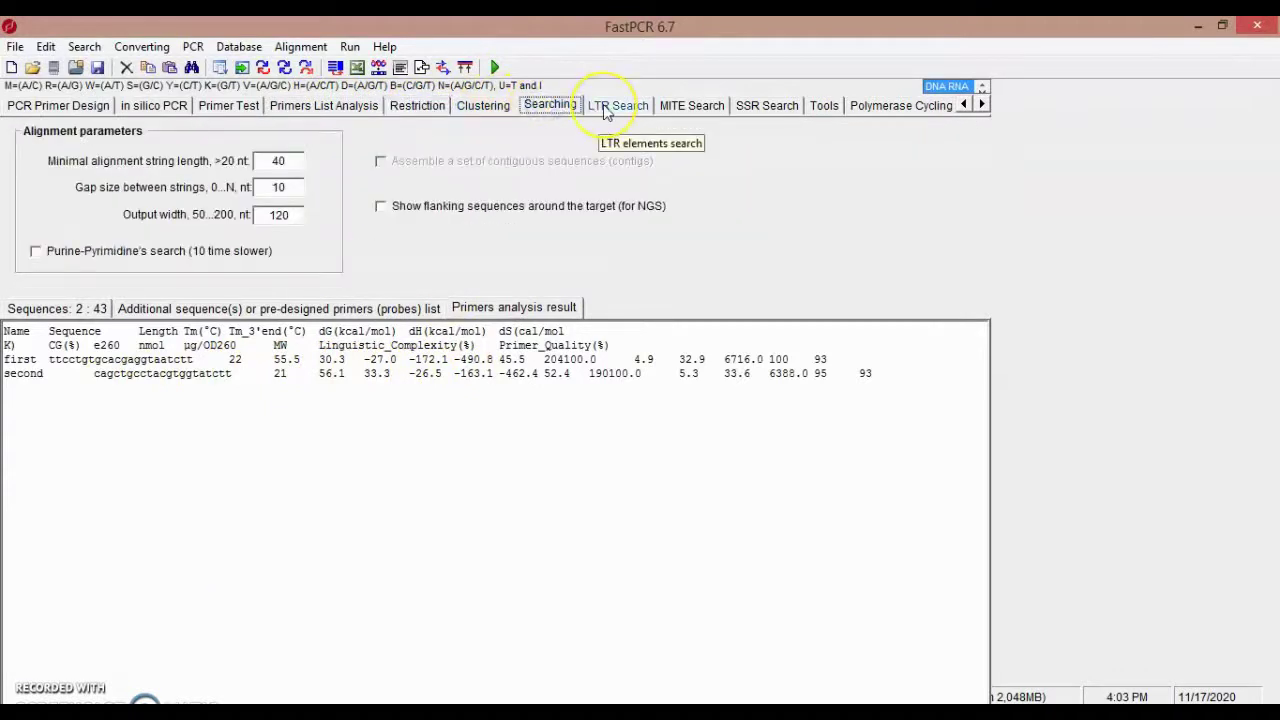
click(228, 106)
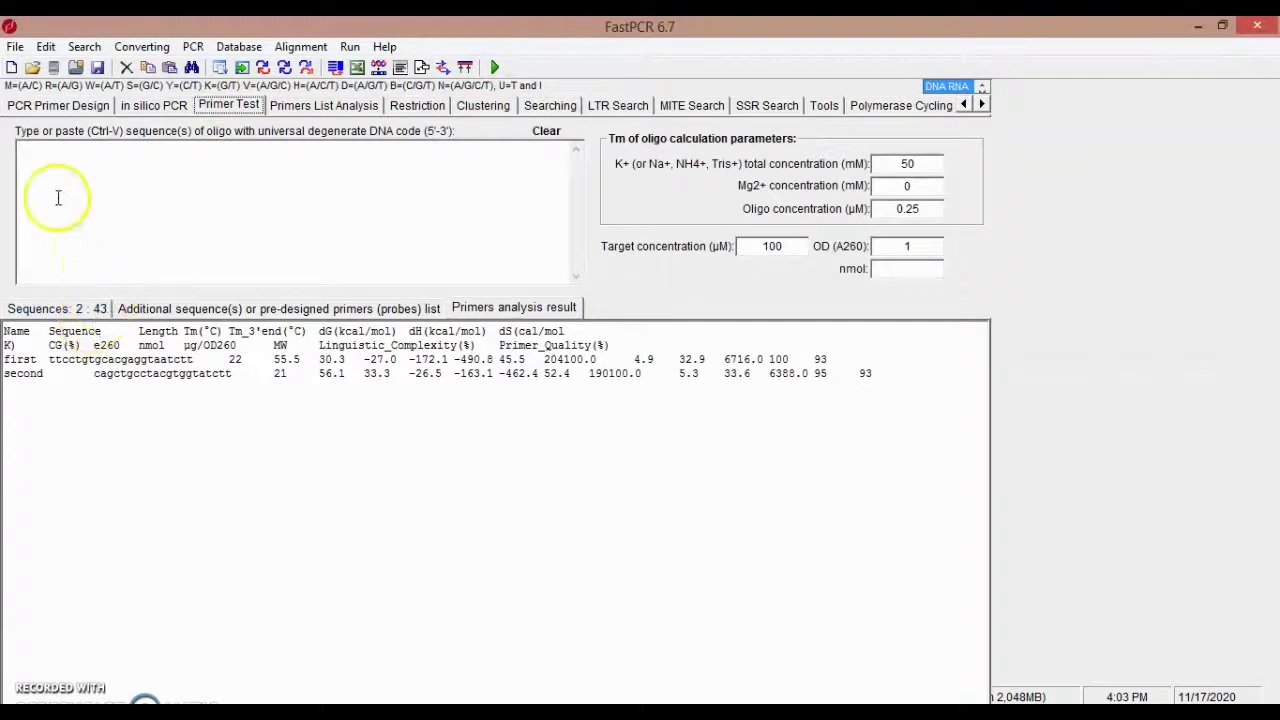
- Cut the '>first' and '>second' FASTA primers from Sequences and paste them into the oligo box
click(62, 309)
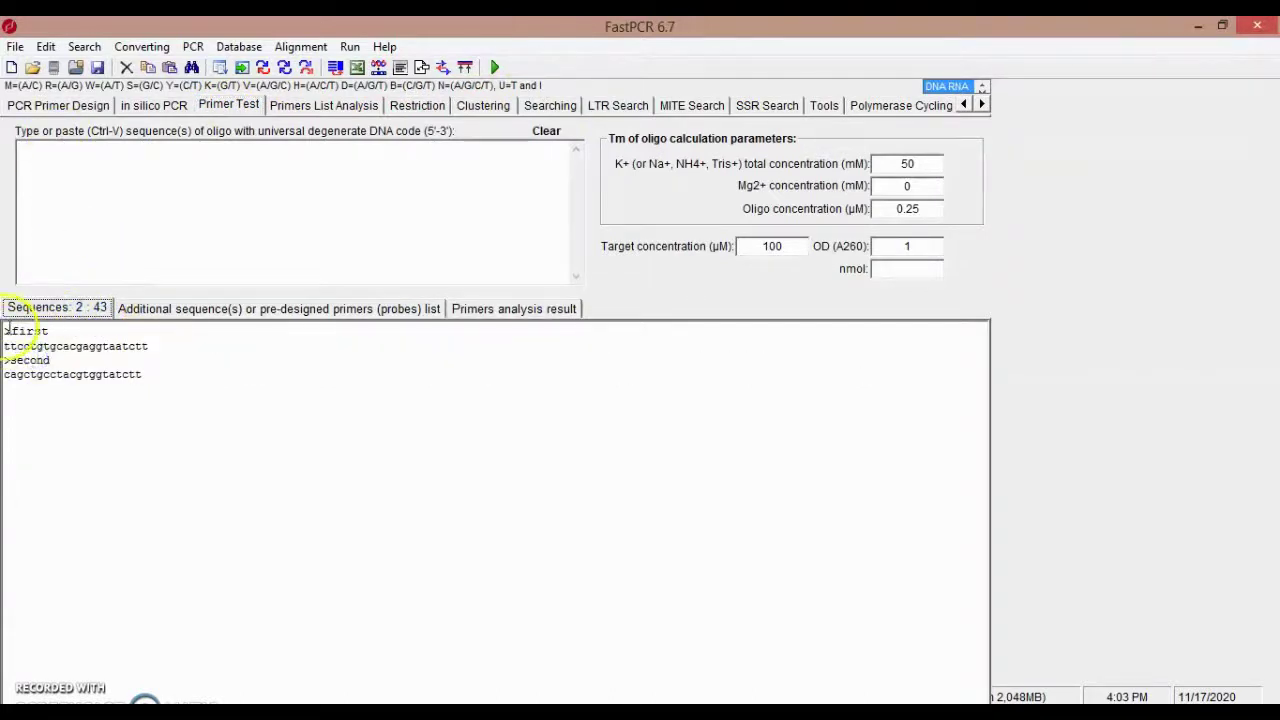
click(5, 331)
drag(143, 375, 35, 340)
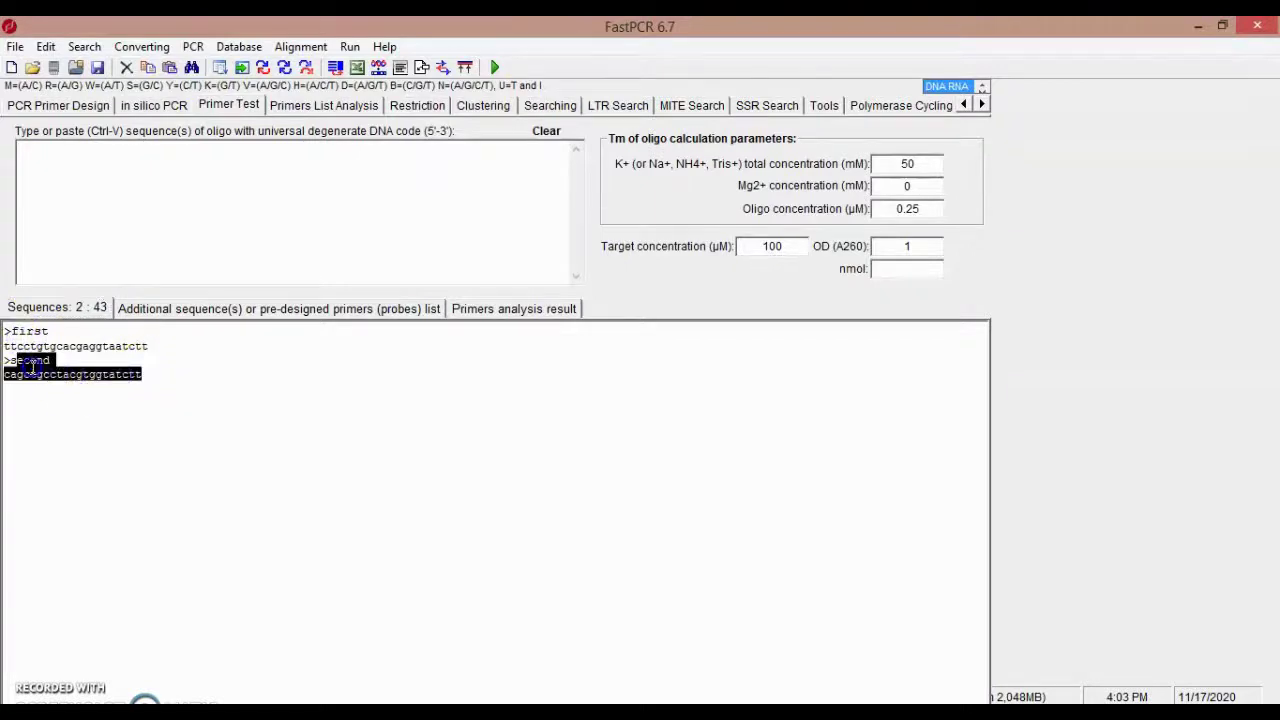
right_click(35, 340)
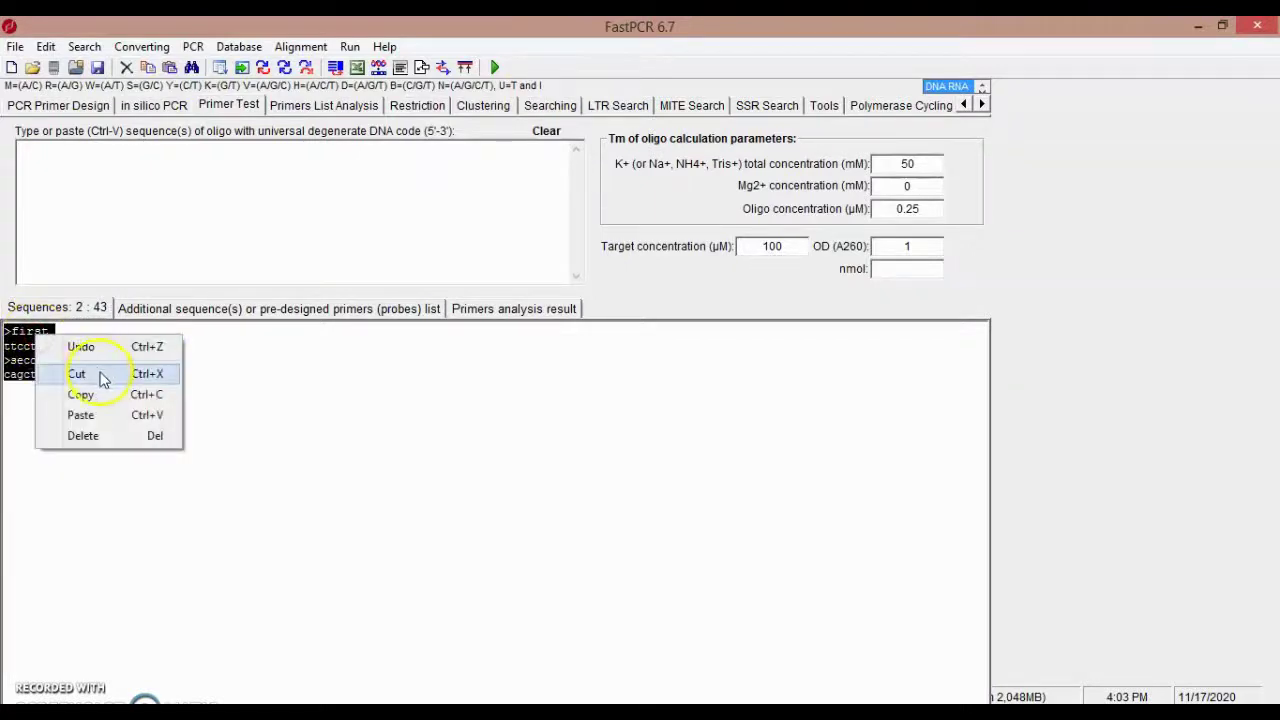
click(100, 371)
click(104, 148)
right_click(104, 148)
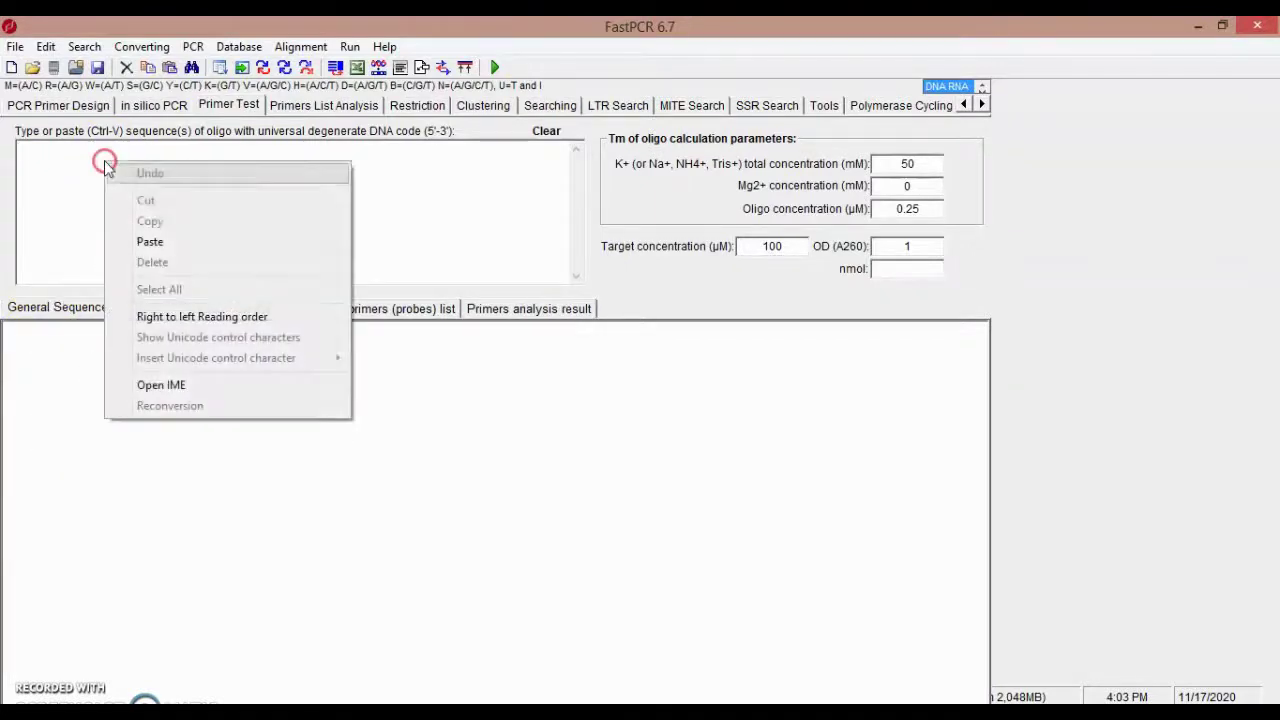
click(172, 250)
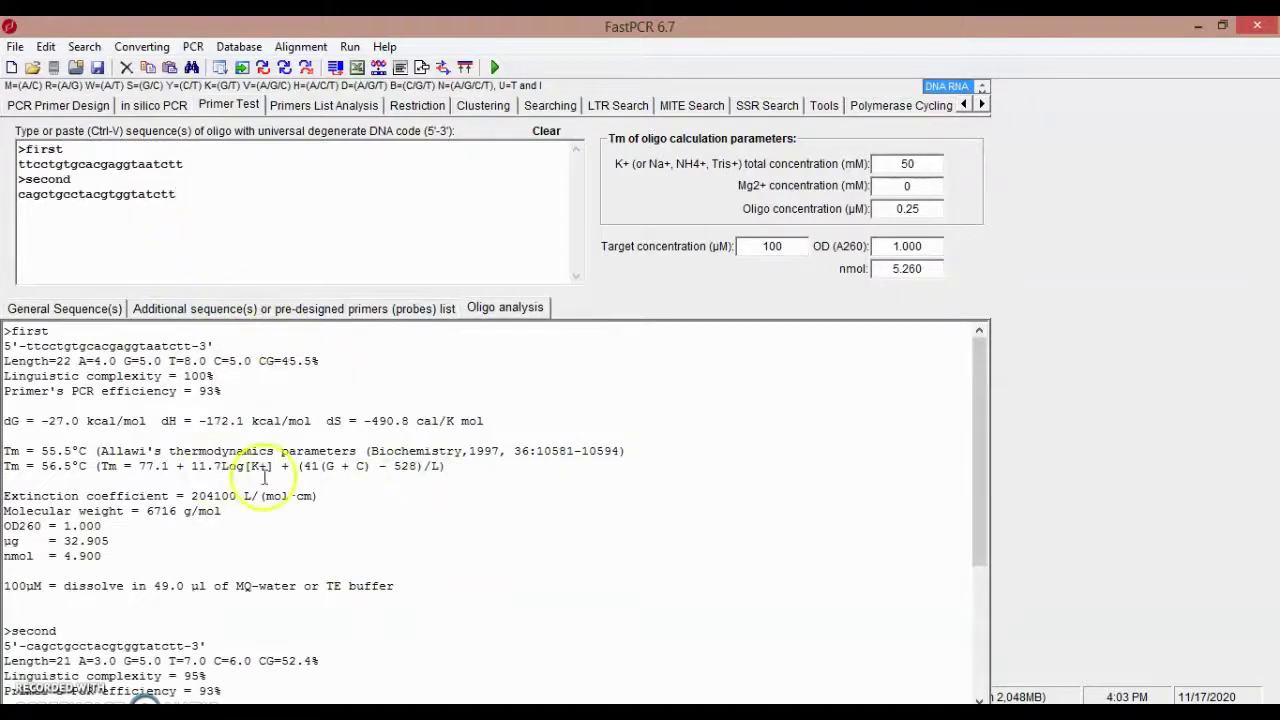
drag(983, 468, 995, 623)
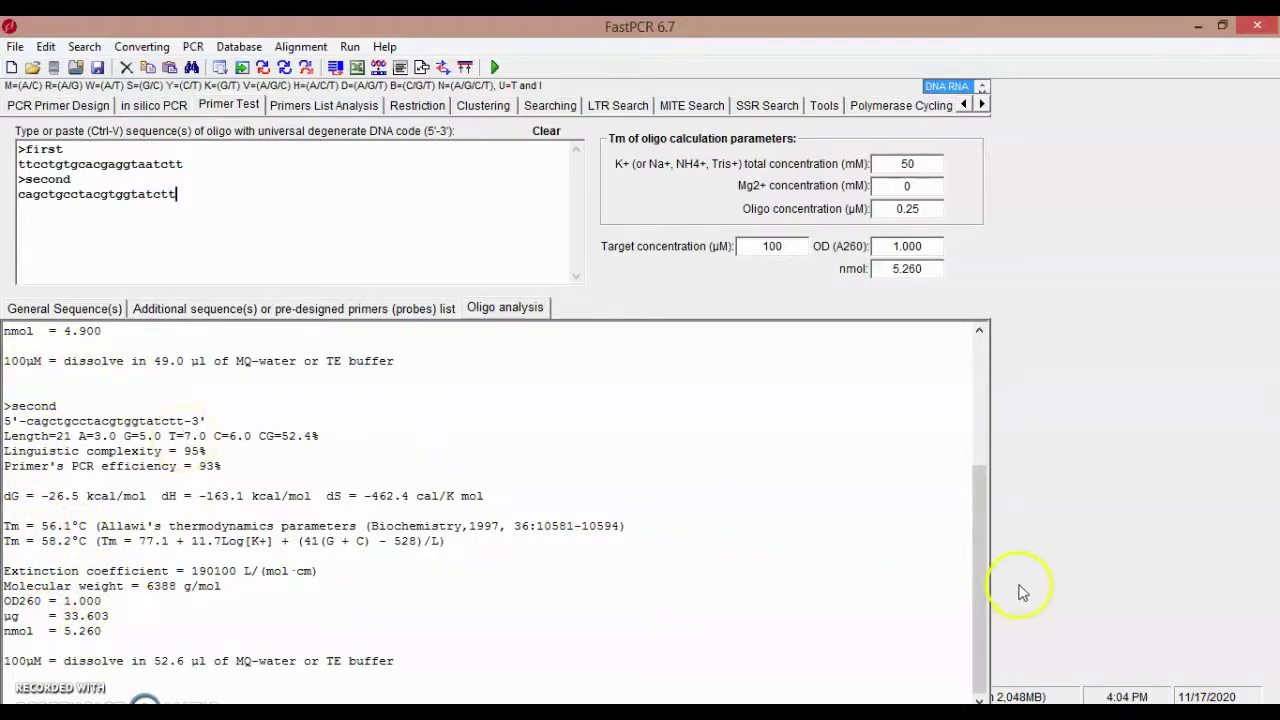
click(977, 588)
drag(977, 588, 962, 505)
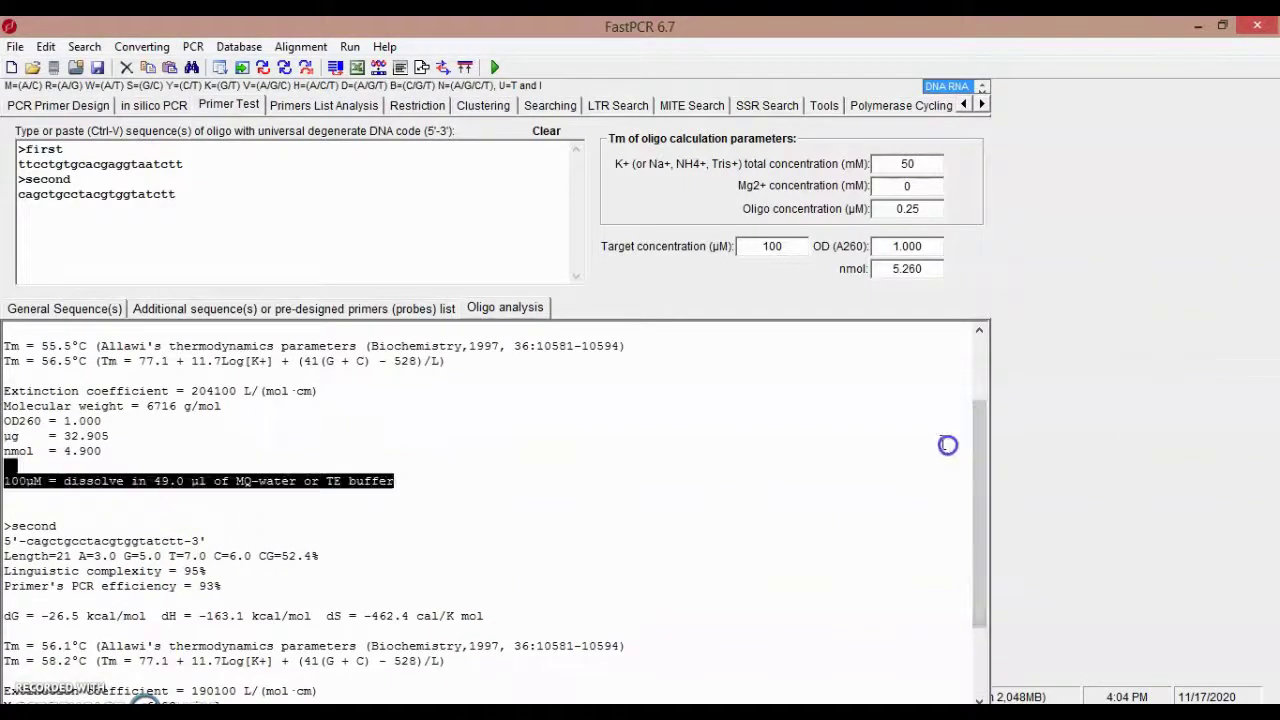
click(451, 505)
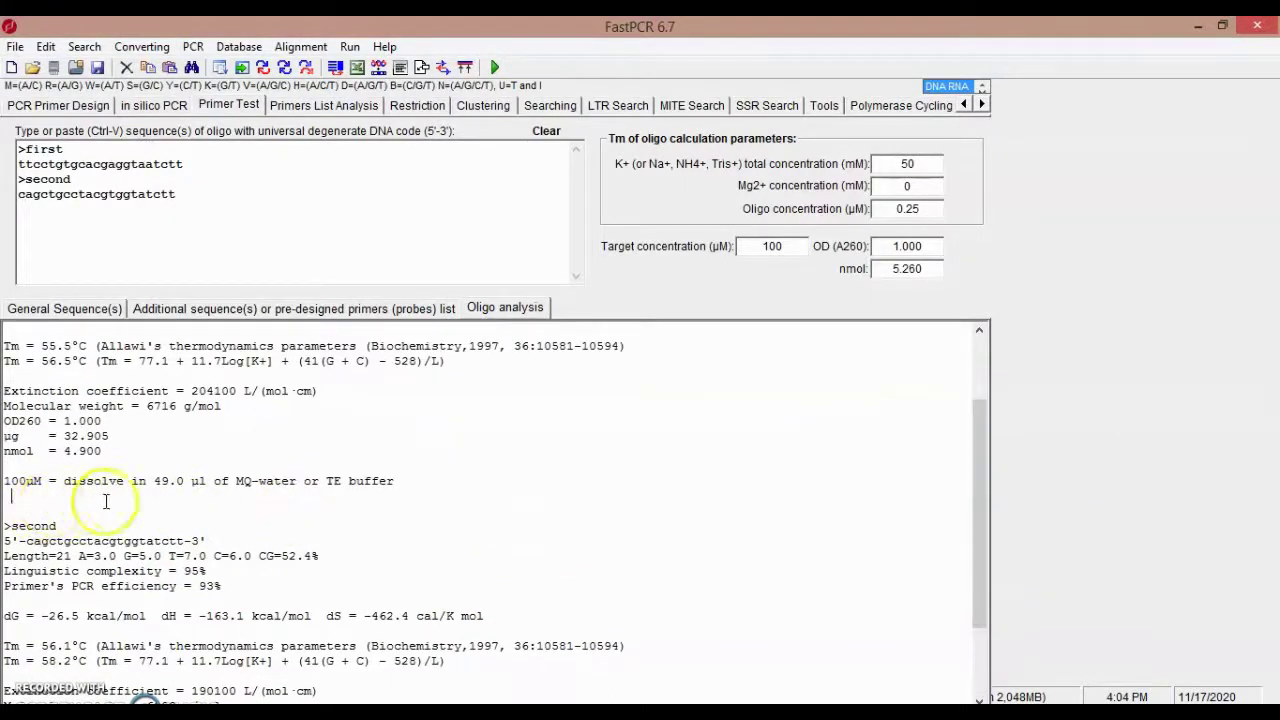